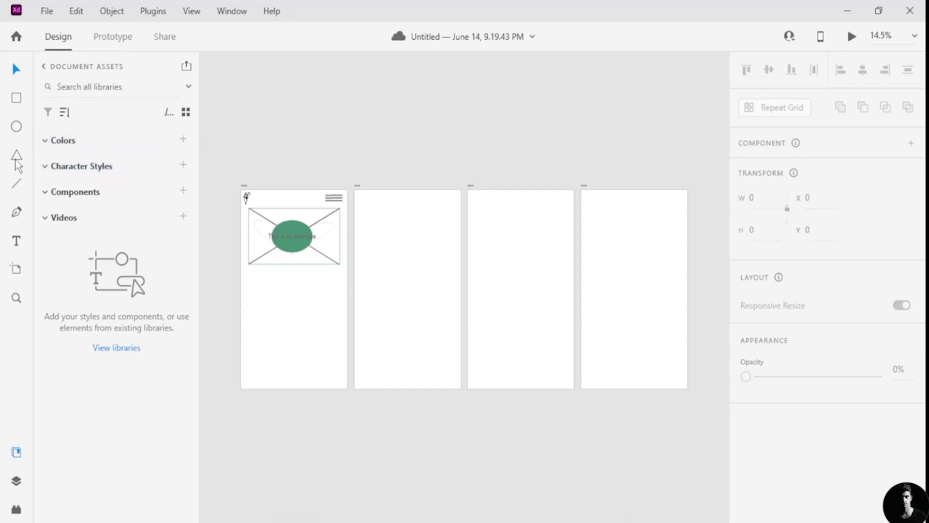
{"action": "left_click", "coordinate": [18, 73]}
{"action": "left_click", "coordinate": [92, 38]}
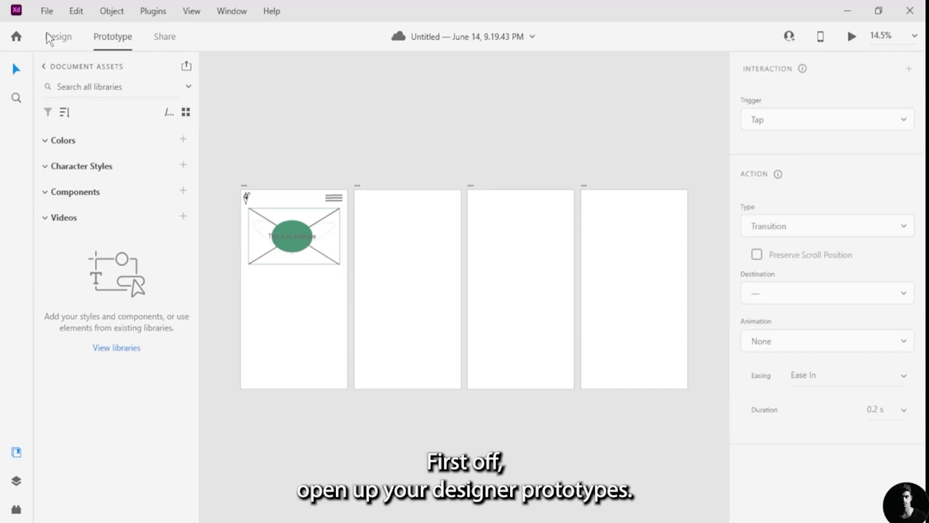
{"action": "left_click", "coordinate": [57, 37]}
Step: Show the list of libraries in the assets area and follow its option to get UI kits from Adobe's website
{"action": "left_click", "coordinate": [18, 454]}
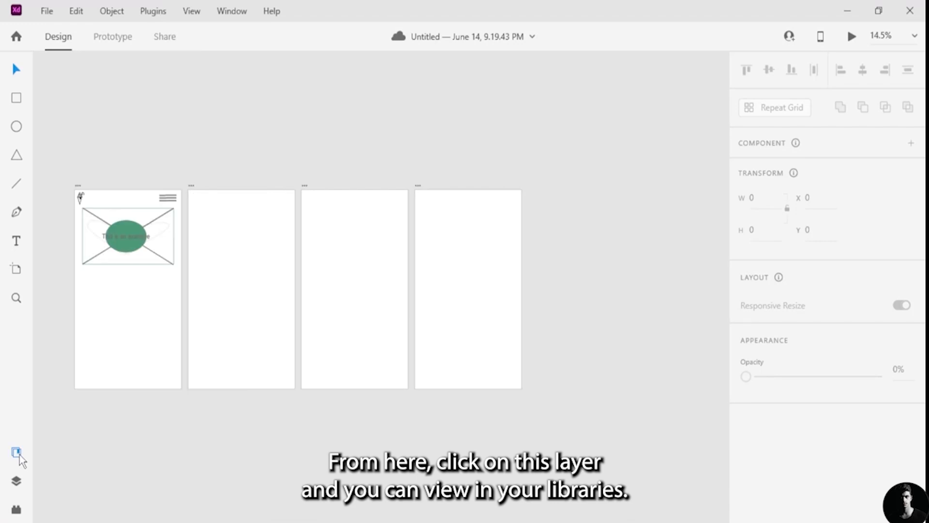
{"action": "left_click", "coordinate": [18, 454]}
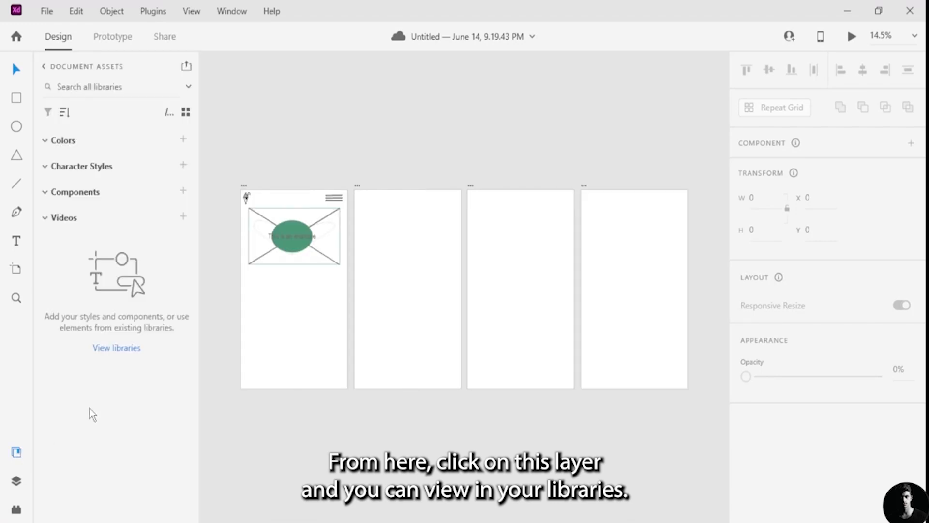
{"action": "left_click", "coordinate": [126, 349]}
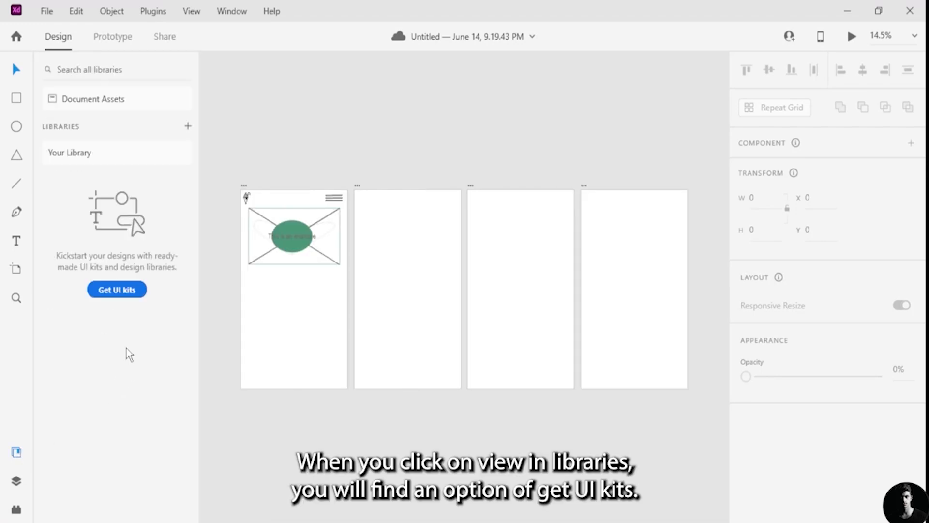
{"action": "left_click", "coordinate": [127, 292]}
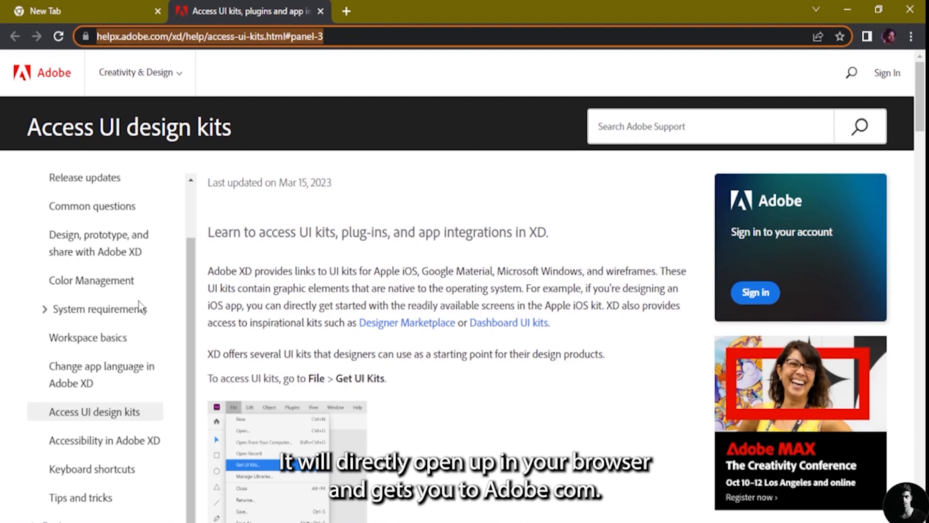
Step: Look through the downloadable UI kits on Adobe's Access UI design kits page, including the e-commerce, presentation and marketing kits
{"action": "scroll", "coordinate": [231, 334], "scroll_direction": "down", "scroll_amount": 5}
{"action": "scroll", "coordinate": [229, 329], "scroll_direction": "down", "scroll_amount": 3}
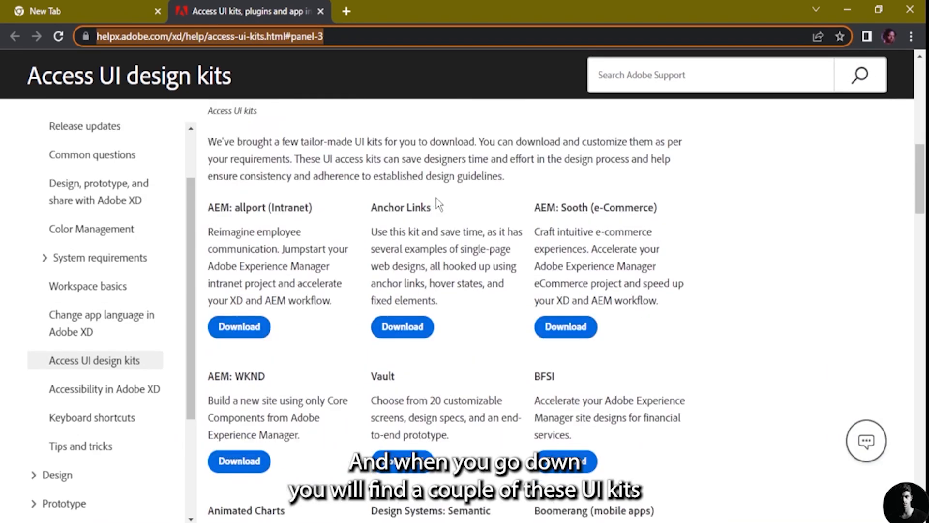
{"action": "scroll", "coordinate": [484, 310], "scroll_direction": "down", "scroll_amount": 4}
{"action": "scroll", "coordinate": [533, 320], "scroll_direction": "down", "scroll_amount": 2}
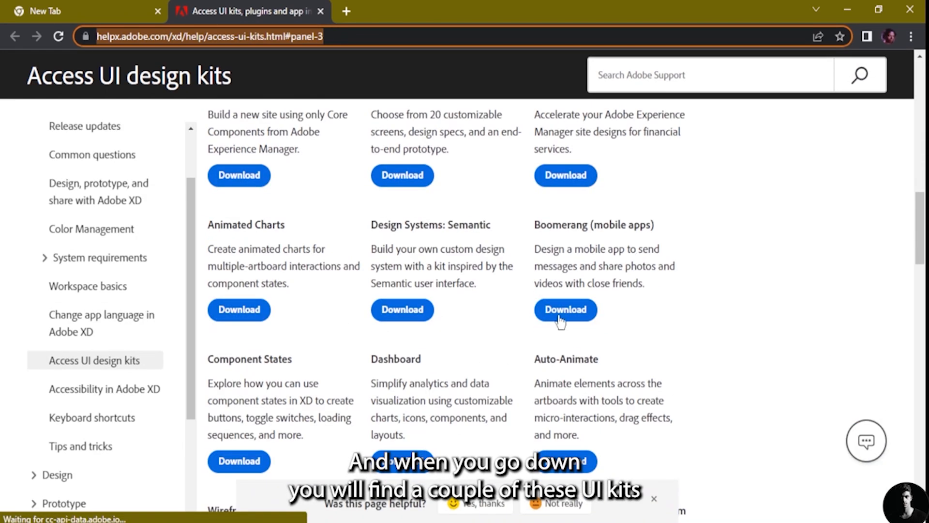
{"action": "scroll", "coordinate": [507, 358], "scroll_direction": "down", "scroll_amount": 4}
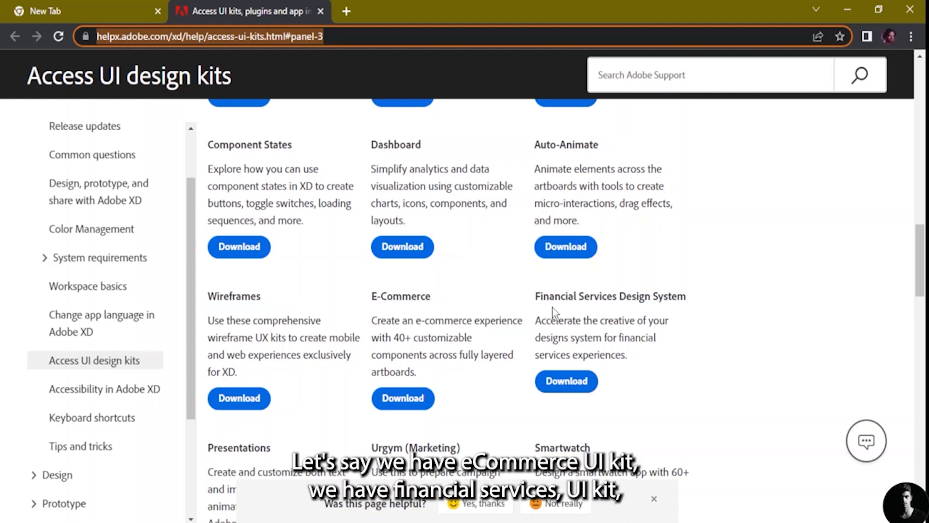
{"action": "scroll", "coordinate": [557, 310], "scroll_direction": "down", "scroll_amount": 3}
{"action": "scroll", "coordinate": [250, 342], "scroll_direction": "down", "scroll_amount": 1}
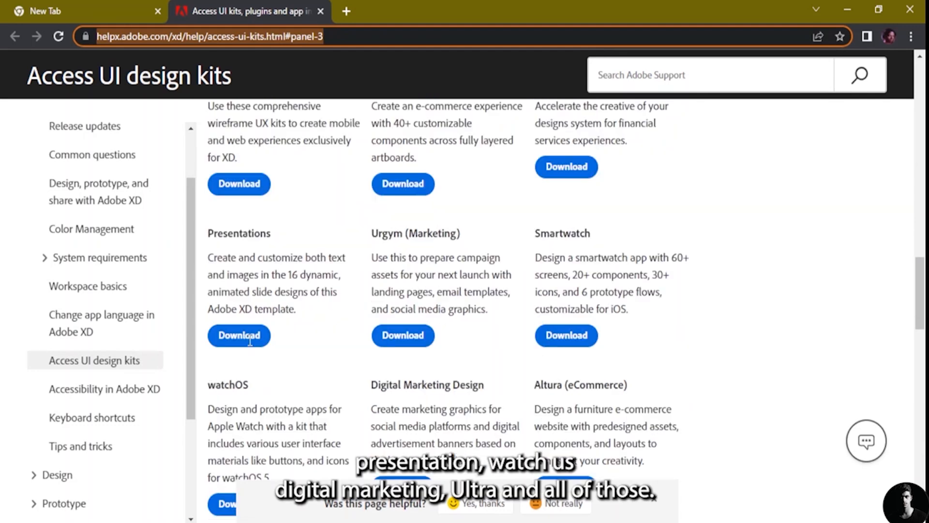
{"action": "scroll", "coordinate": [385, 431], "scroll_direction": "down", "scroll_amount": 1}
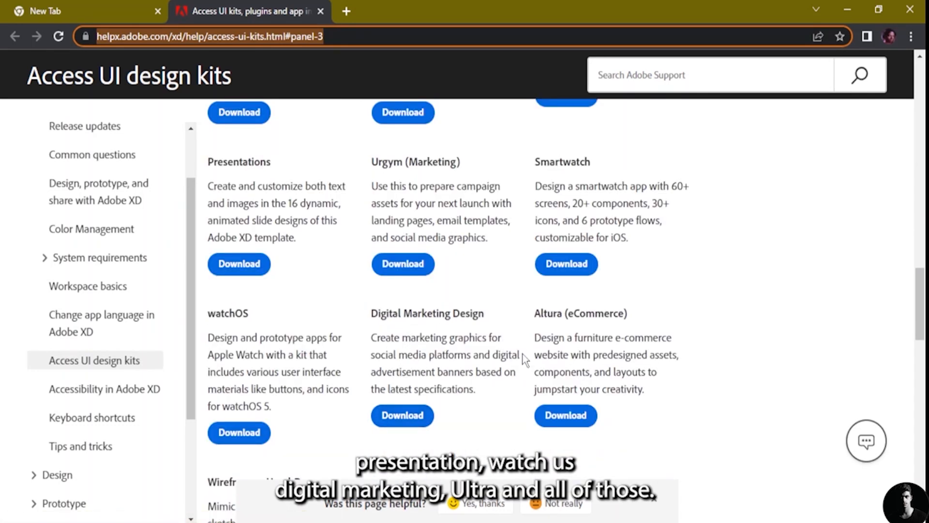
{"action": "scroll", "coordinate": [407, 341], "scroll_direction": "down", "scroll_amount": 4}
{"action": "scroll", "coordinate": [400, 341], "scroll_direction": "up", "scroll_amount": 5}
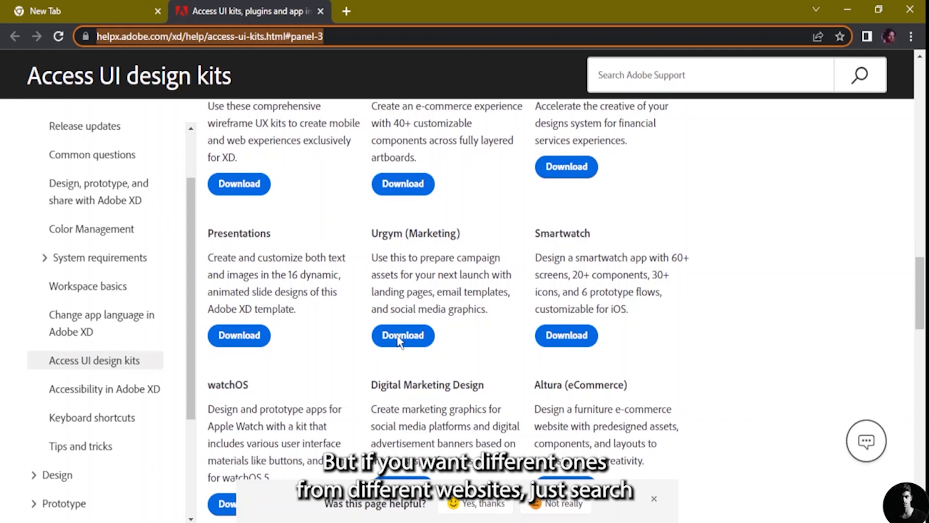
Step: Search the web in a new tab for "ui kits for adobe xd" and open XDGuru's free XD UI kits page
{"action": "left_click", "coordinate": [346, 11]}
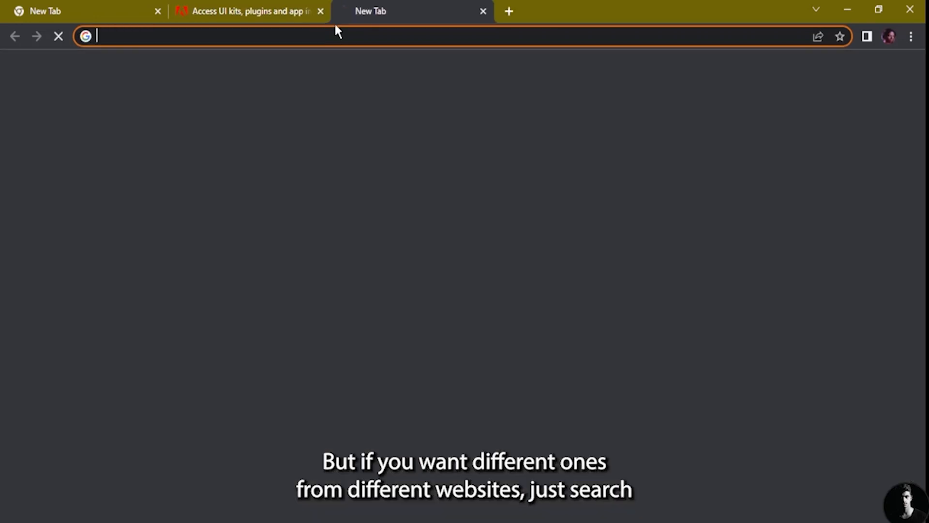
{"action": "type", "text": "ui"}
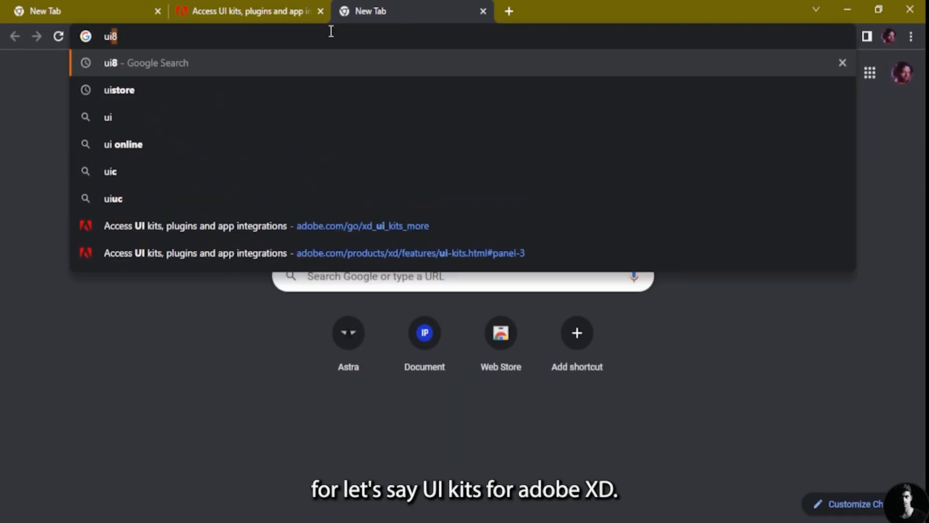
{"action": "type", "text": " kits for adobe x"}
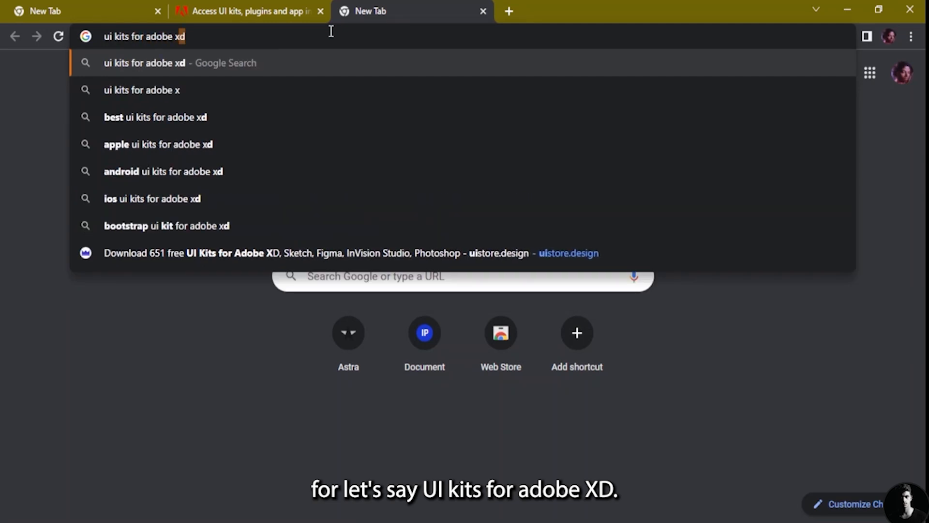
{"action": "key", "text": "Return"}
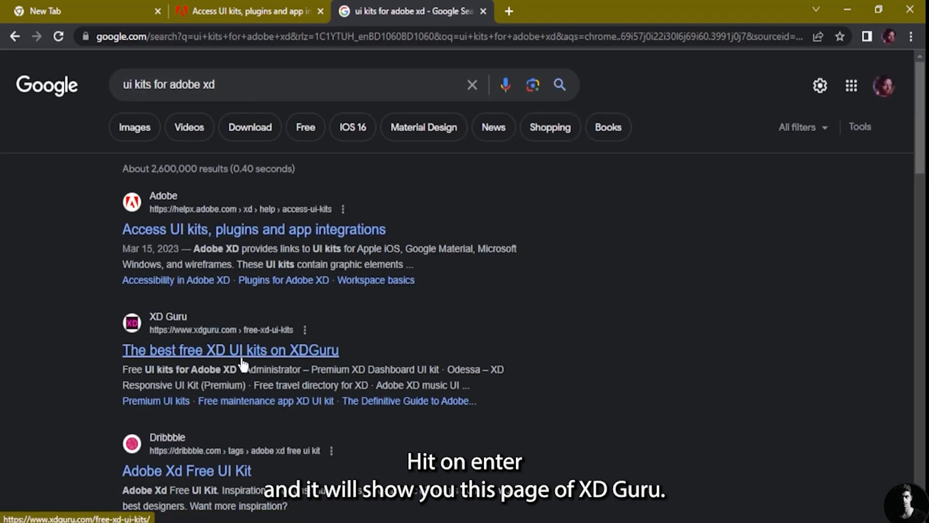
{"action": "left_click", "coordinate": [177, 351]}
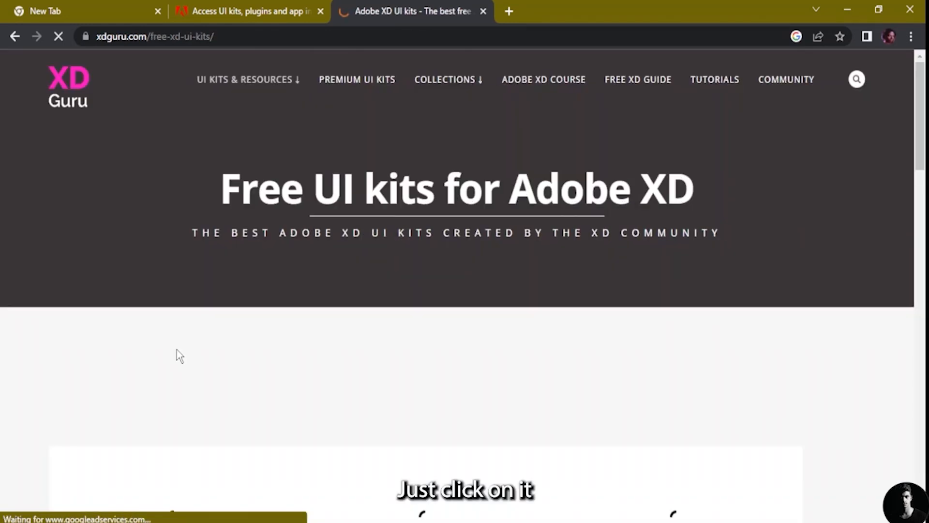
Step: Compare the kit previews on XDGuru with the kit descriptions on Adobe's Access UI design kits page
{"action": "scroll", "coordinate": [453, 306], "scroll_direction": "down", "scroll_amount": 6}
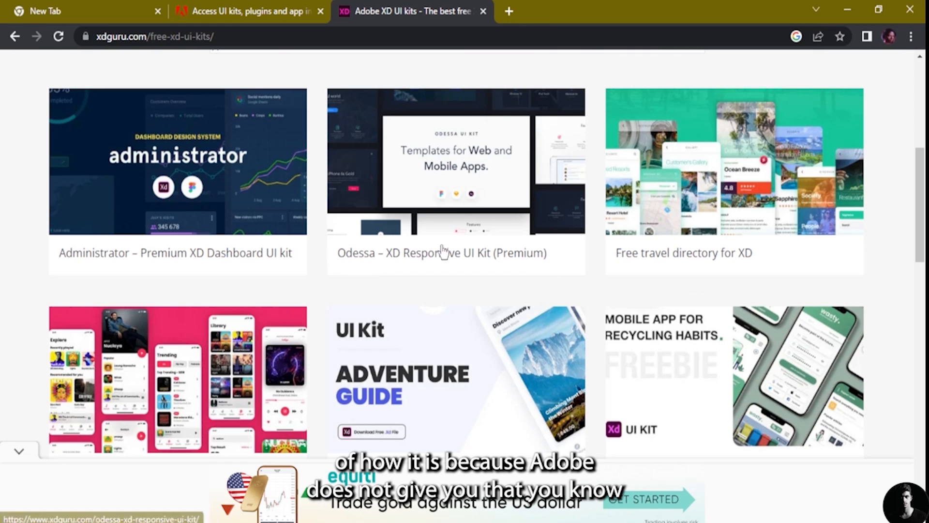
{"action": "left_click", "coordinate": [281, 21]}
{"action": "scroll", "coordinate": [477, 331], "scroll_direction": "up", "scroll_amount": 15}
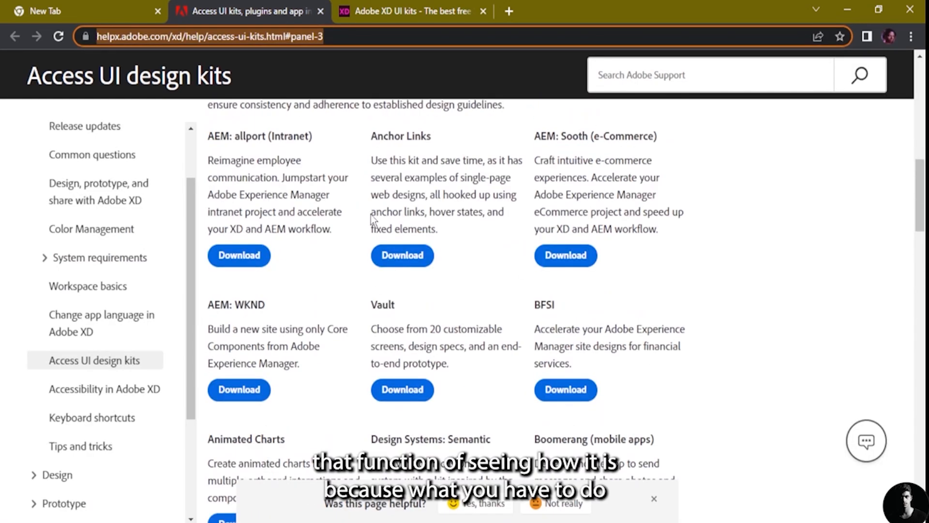
{"action": "scroll", "coordinate": [484, 334], "scroll_direction": "up", "scroll_amount": 3}
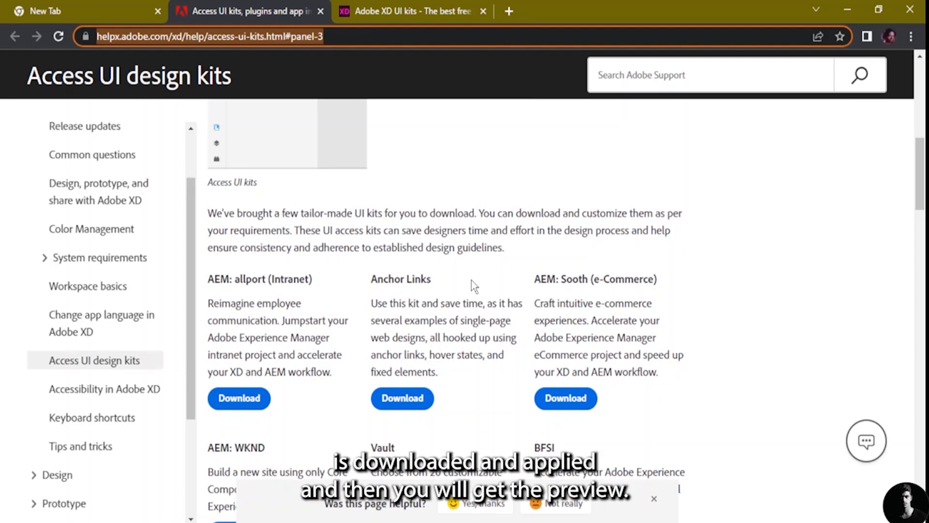
{"action": "left_click", "coordinate": [437, 6]}
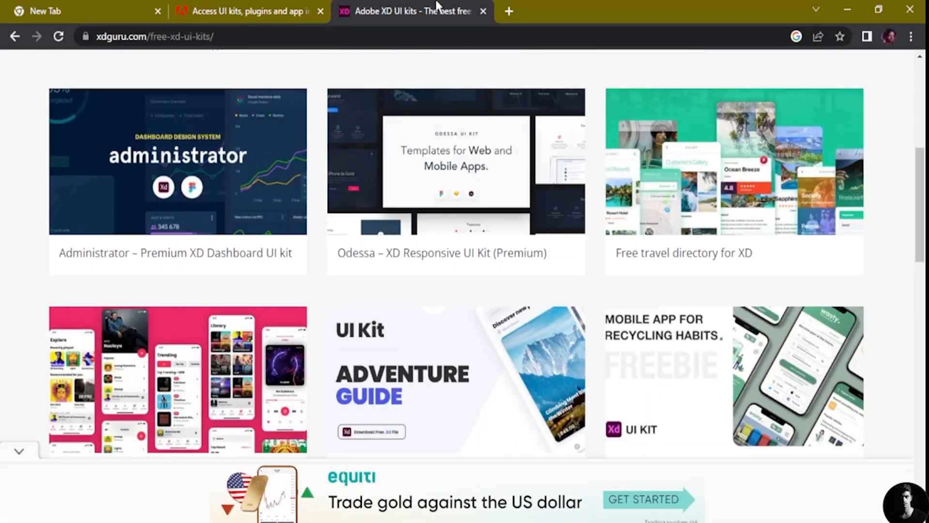
{"action": "left_click", "coordinate": [263, 7]}
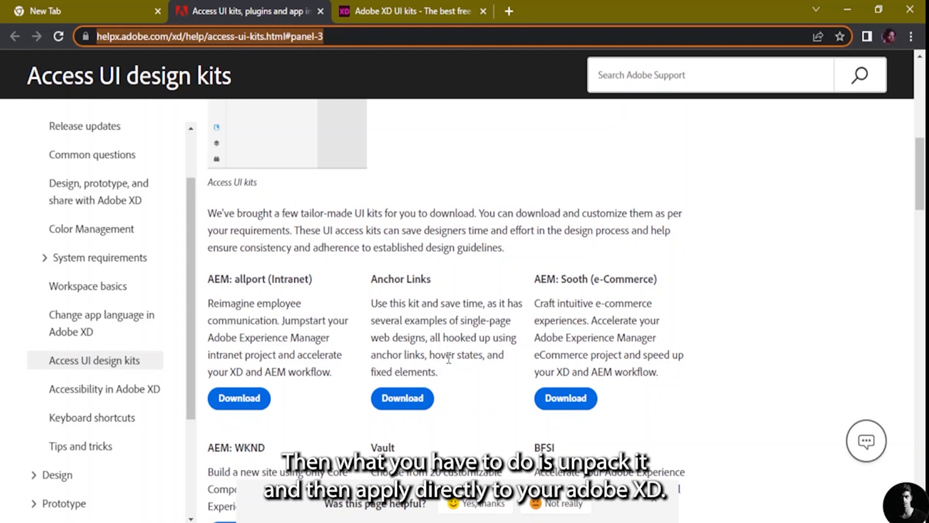
Step: Browse the free XD UI kits on the XDGuru page by category and collapse the advertisement banner
{"action": "left_click", "coordinate": [438, 13]}
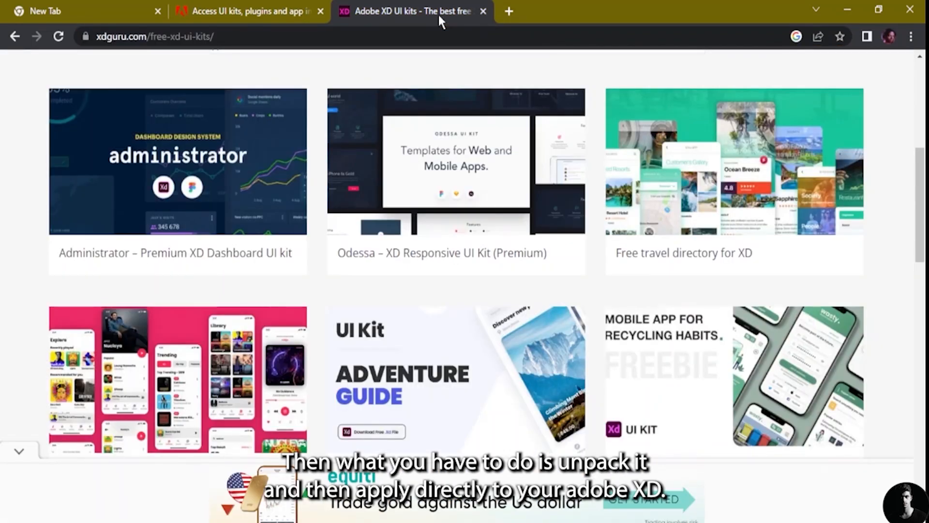
{"action": "scroll", "coordinate": [585, 261], "scroll_direction": "down", "scroll_amount": 1}
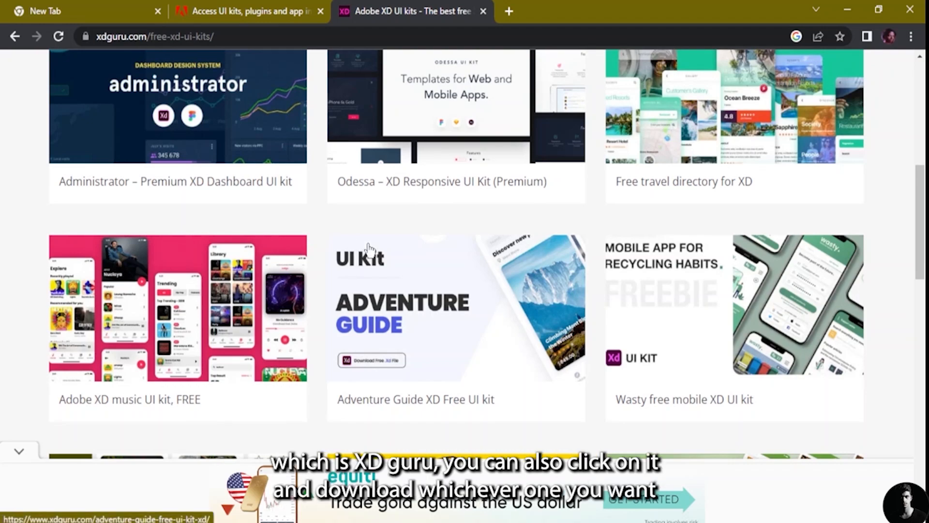
{"action": "scroll", "coordinate": [369, 249], "scroll_direction": "down", "scroll_amount": 5}
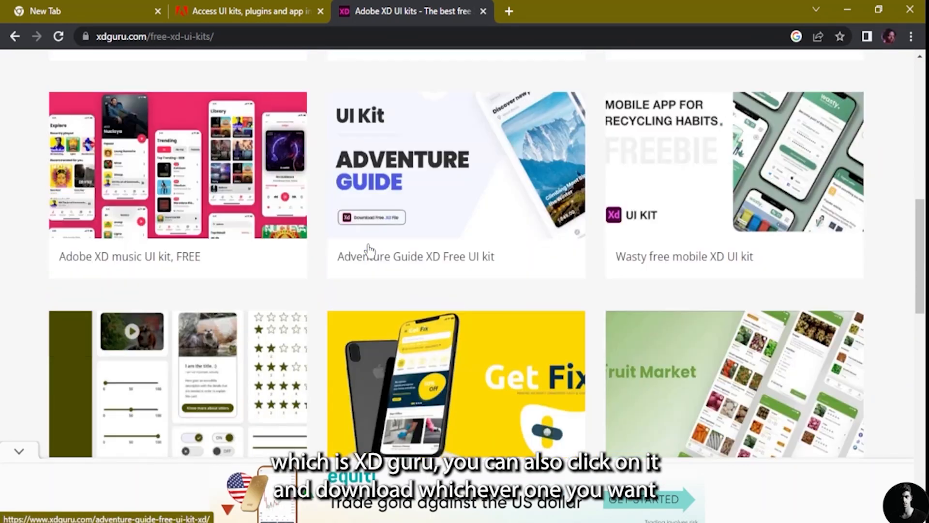
{"action": "scroll", "coordinate": [418, 319], "scroll_direction": "down", "scroll_amount": 2}
{"action": "scroll", "coordinate": [417, 318], "scroll_direction": "down", "scroll_amount": 1}
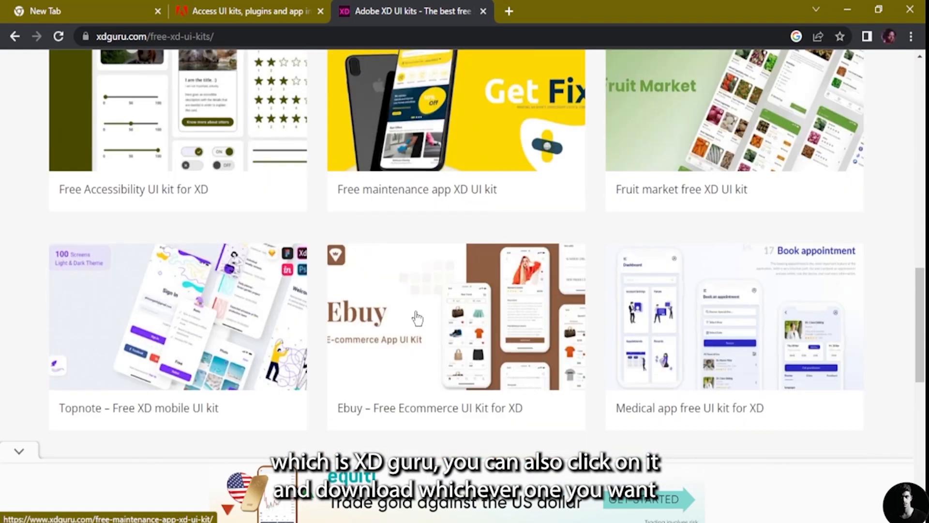
{"action": "scroll", "coordinate": [278, 322], "scroll_direction": "down", "scroll_amount": 3}
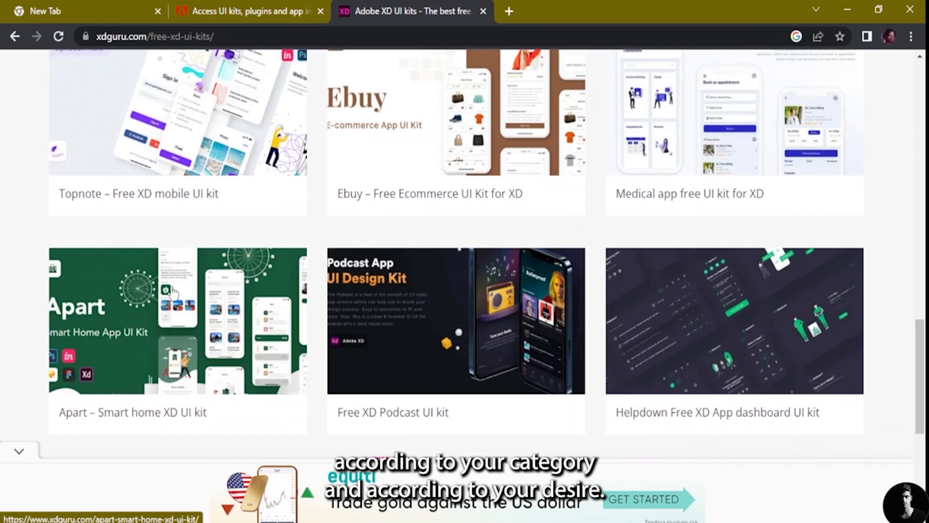
{"action": "left_click", "coordinate": [34, 450]}
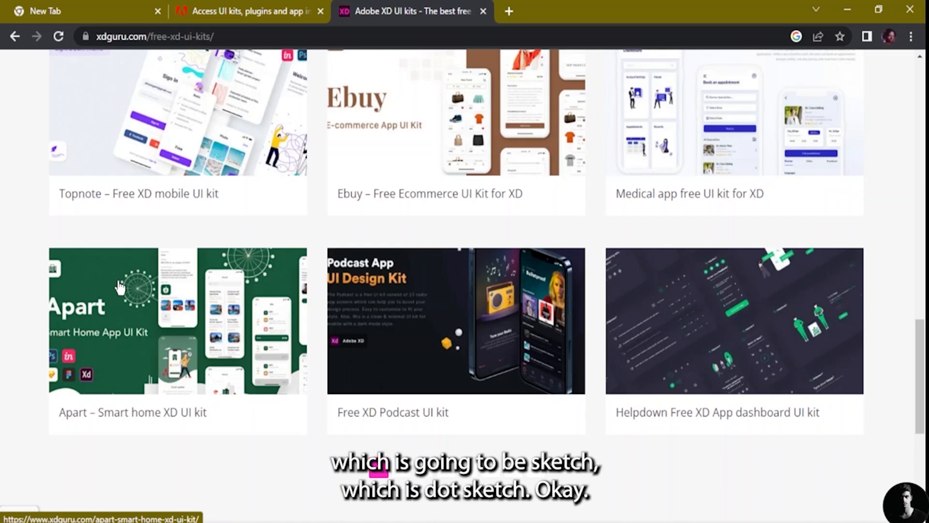
{"action": "scroll", "coordinate": [121, 287], "scroll_direction": "up", "scroll_amount": 5}
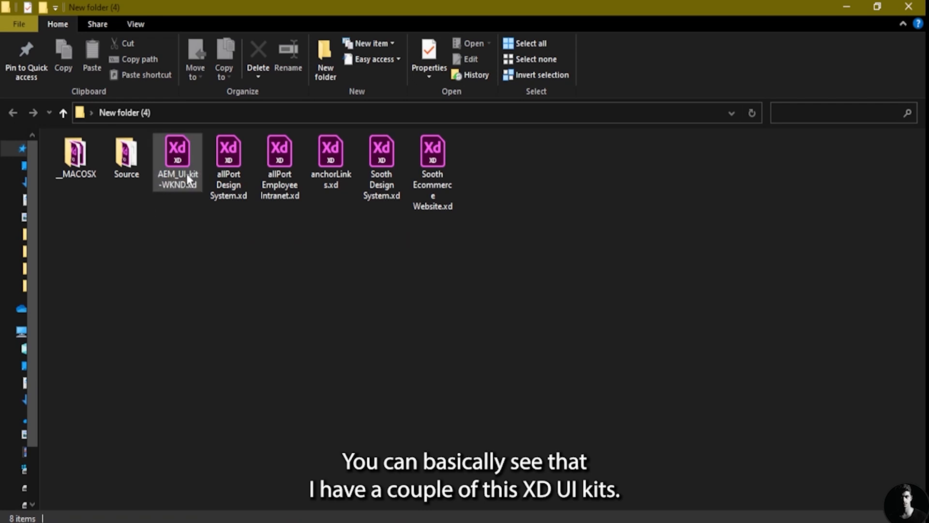
Step: Open the UI kit file AEM_UI-kit-WKND.xd from New folder (4) in File Explorer
{"action": "left_click_drag", "start_coordinate": [507, 172], "coordinate": [167, 156]}
{"action": "left_click", "coordinate": [275, 387]}
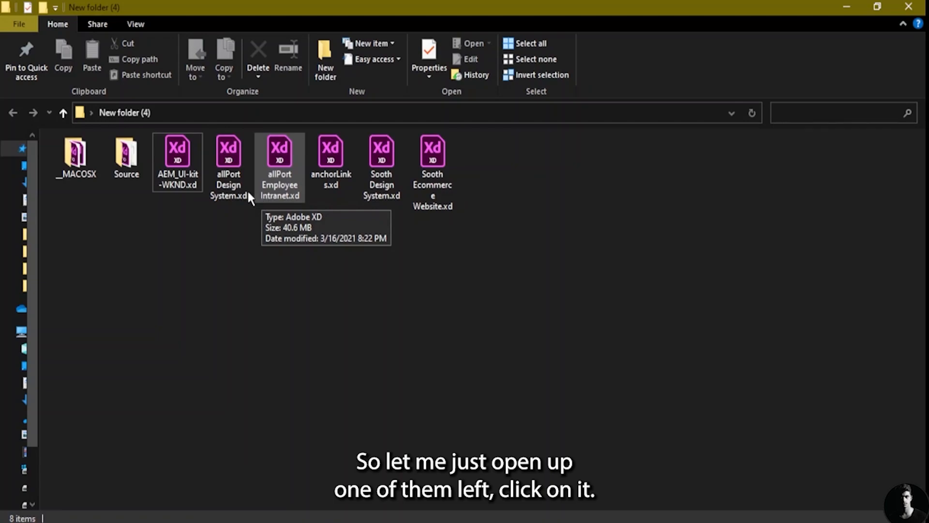
{"action": "double_click", "coordinate": [183, 163]}
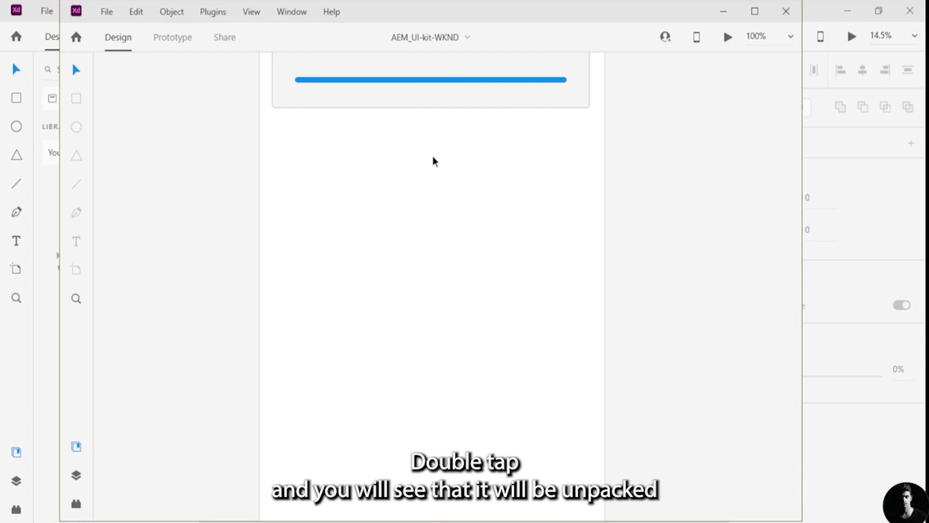
Step: Examine the WKND kit's artboards and its document assets: colors, character styles, components and the expanded missing fonts list
{"action": "scroll", "coordinate": [350, 195], "scroll_direction": "up", "scroll_amount": 4}
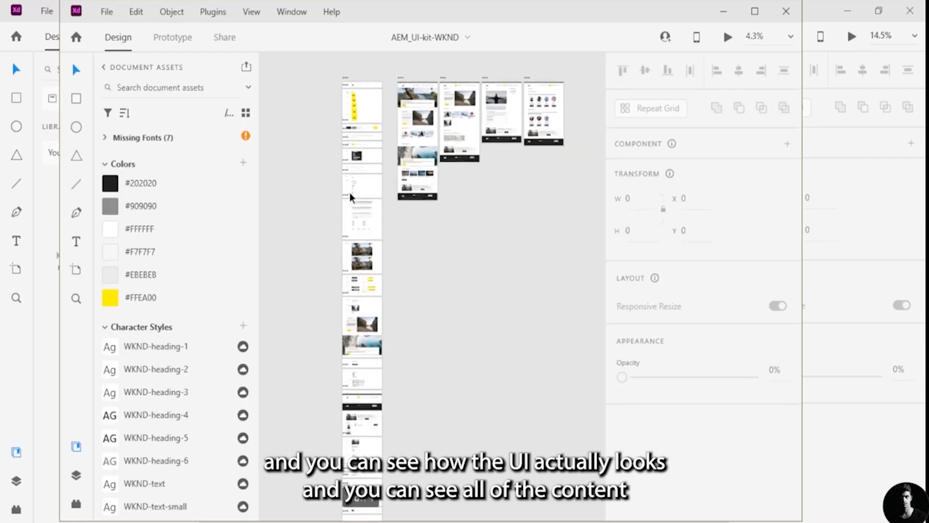
{"action": "scroll", "coordinate": [350, 195], "scroll_direction": "up", "scroll_amount": 1}
{"action": "scroll", "coordinate": [143, 358], "scroll_direction": "down", "scroll_amount": 7}
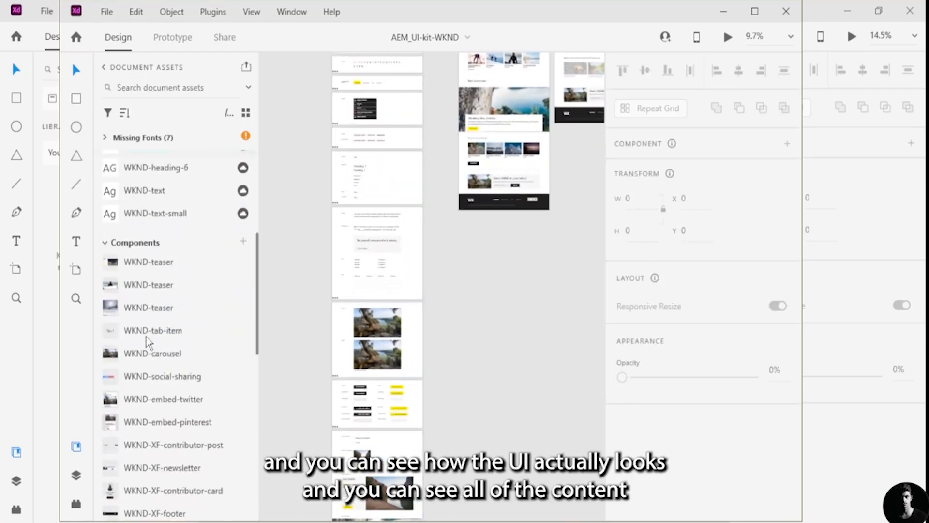
{"action": "scroll", "coordinate": [148, 341], "scroll_direction": "up", "scroll_amount": 7}
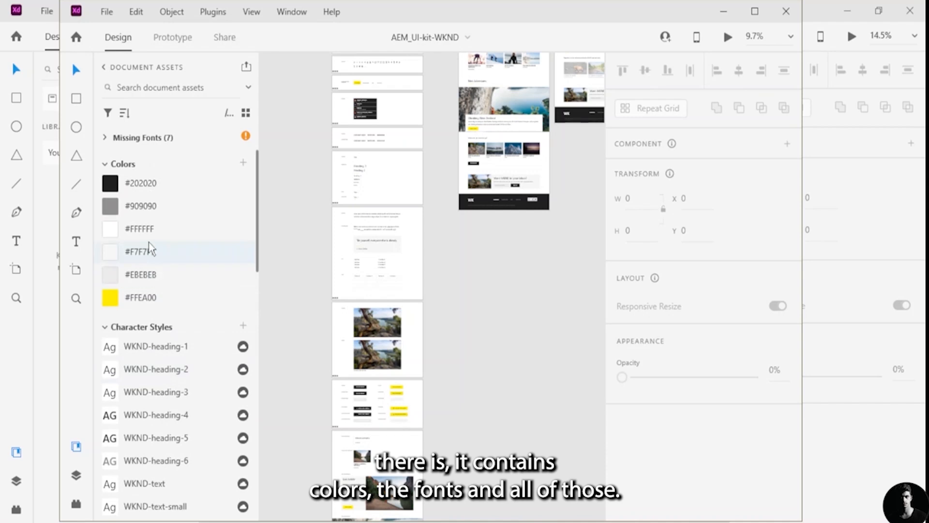
{"action": "left_click", "coordinate": [113, 140]}
{"action": "scroll", "coordinate": [176, 357], "scroll_direction": "down", "scroll_amount": 8}
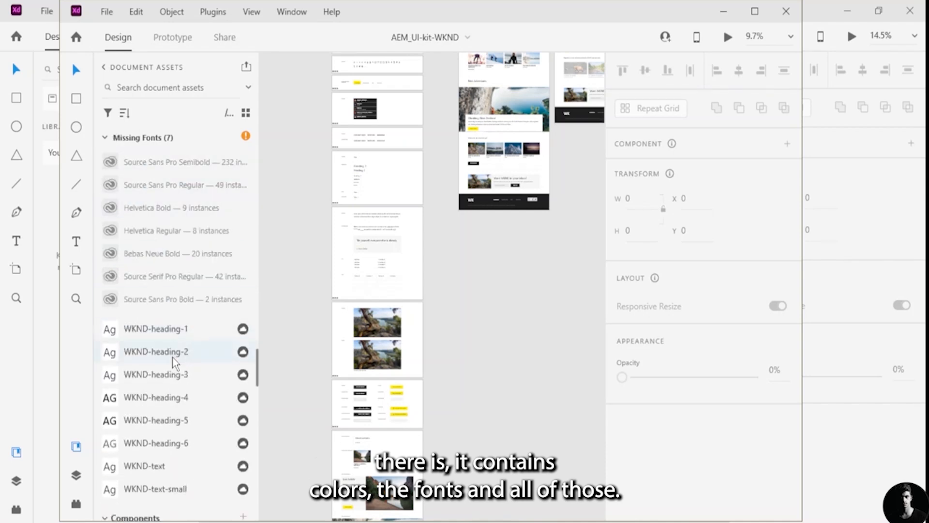
{"action": "scroll", "coordinate": [173, 418], "scroll_direction": "down", "scroll_amount": 10}
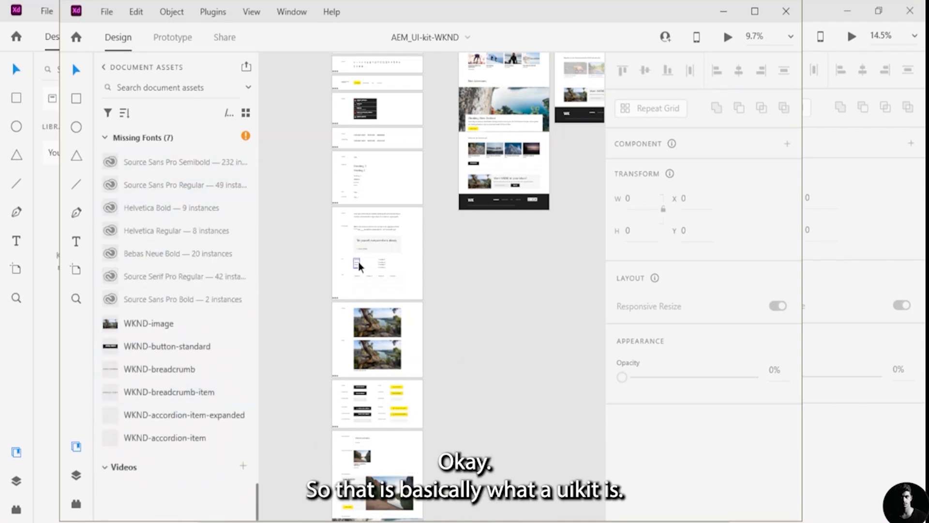
Step: Try editing the quote block's attribution line with the Text tool, and start an empty text object beside the quote
{"action": "scroll", "coordinate": [358, 265], "scroll_direction": "up", "scroll_amount": 3}
{"action": "scroll", "coordinate": [358, 266], "scroll_direction": "up", "scroll_amount": 3}
{"action": "scroll", "coordinate": [359, 262], "scroll_direction": "up", "scroll_amount": 3}
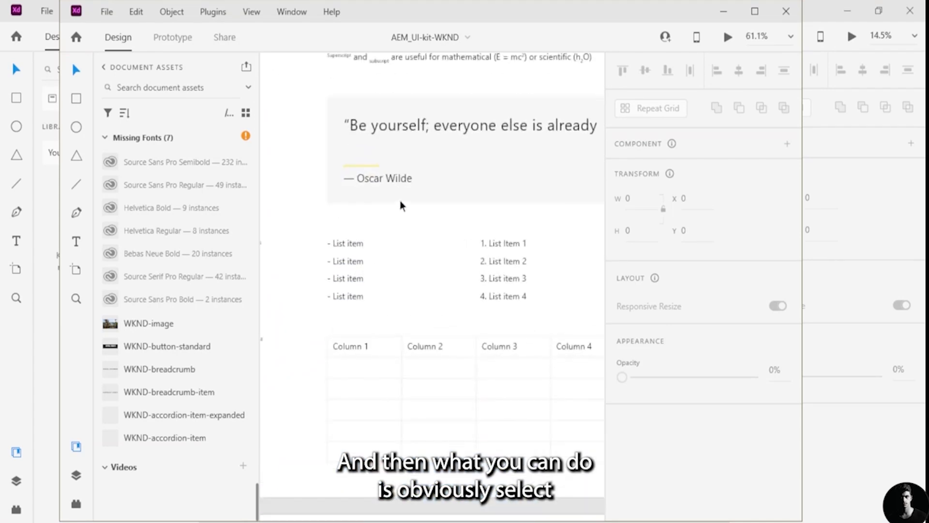
{"action": "left_click", "coordinate": [404, 180]}
{"action": "double_click", "coordinate": [404, 180]}
{"action": "key", "text": "t"}
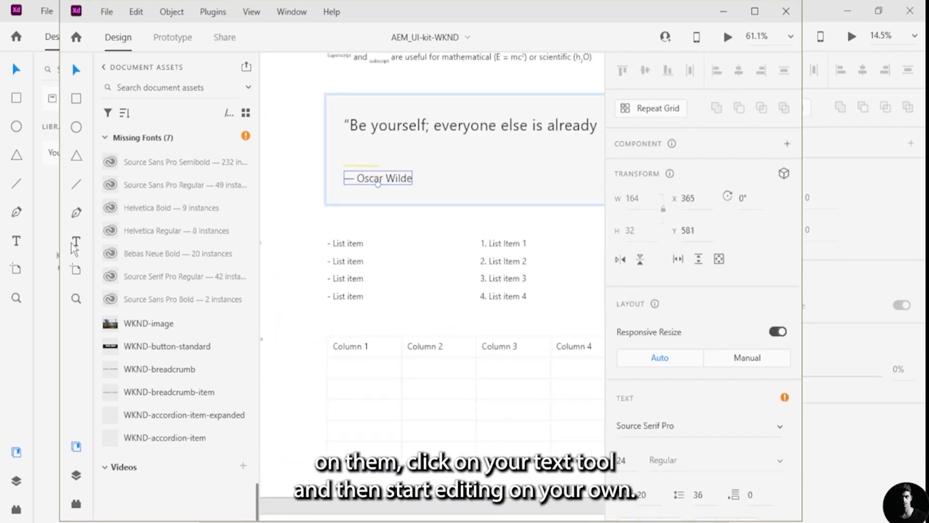
{"action": "left_click", "coordinate": [414, 180]}
{"action": "left_click", "coordinate": [408, 178]}
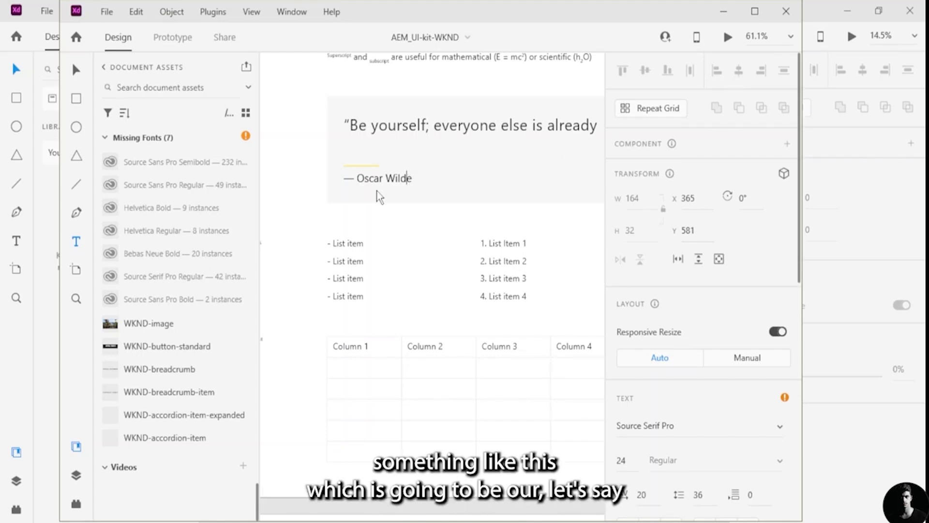
{"action": "key", "text": "Escape"}
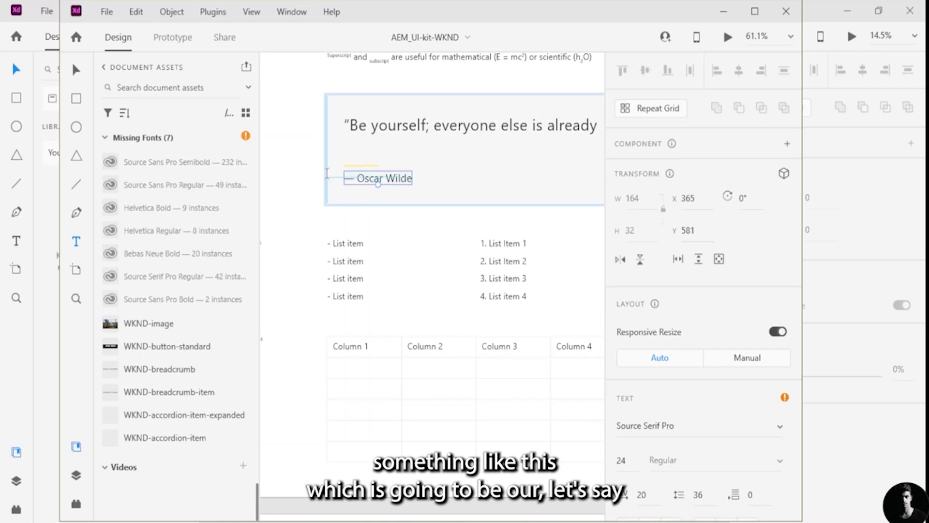
{"action": "left_click", "coordinate": [310, 174]}
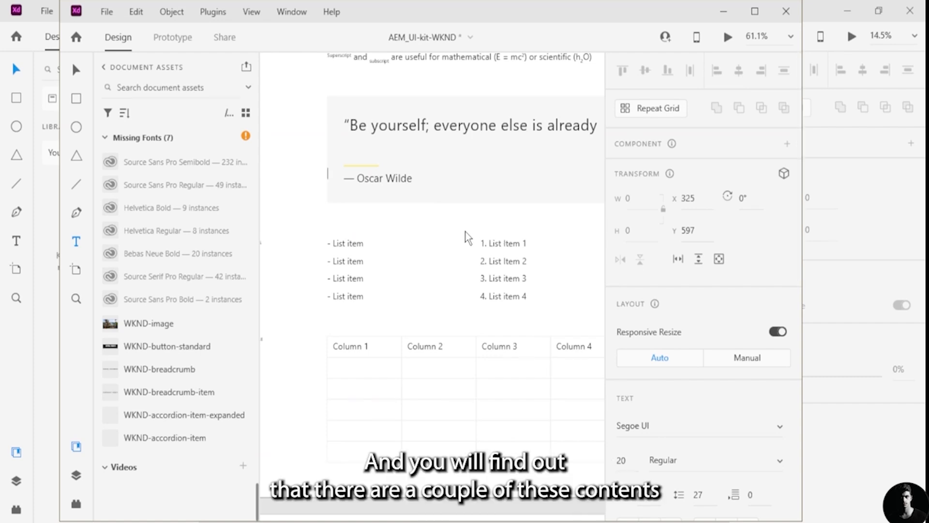
Step: Close the AEM_UI-kit-WKND document without saving its changes
{"action": "scroll", "coordinate": [298, 145], "scroll_direction": "up", "scroll_amount": 5}
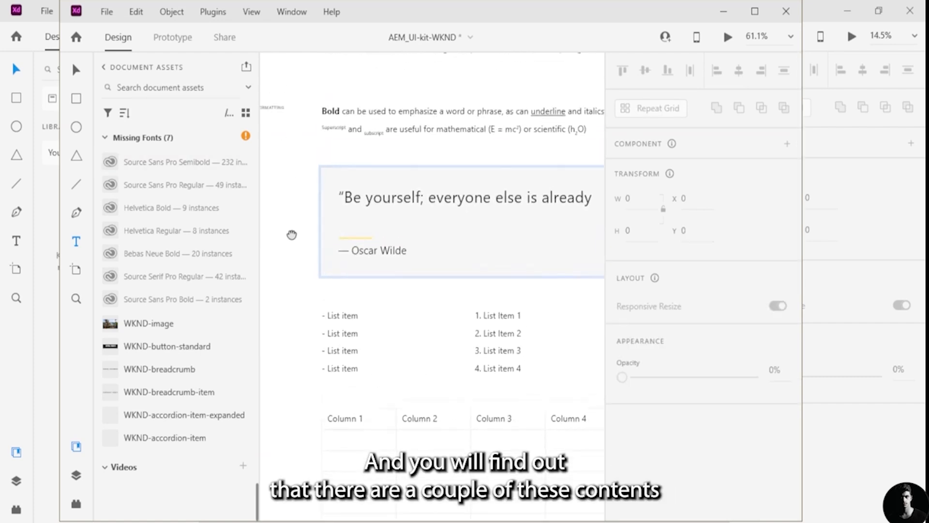
{"action": "scroll", "coordinate": [410, 215], "scroll_direction": "down", "scroll_amount": 5}
{"action": "scroll", "coordinate": [410, 215], "scroll_direction": "down", "scroll_amount": 4}
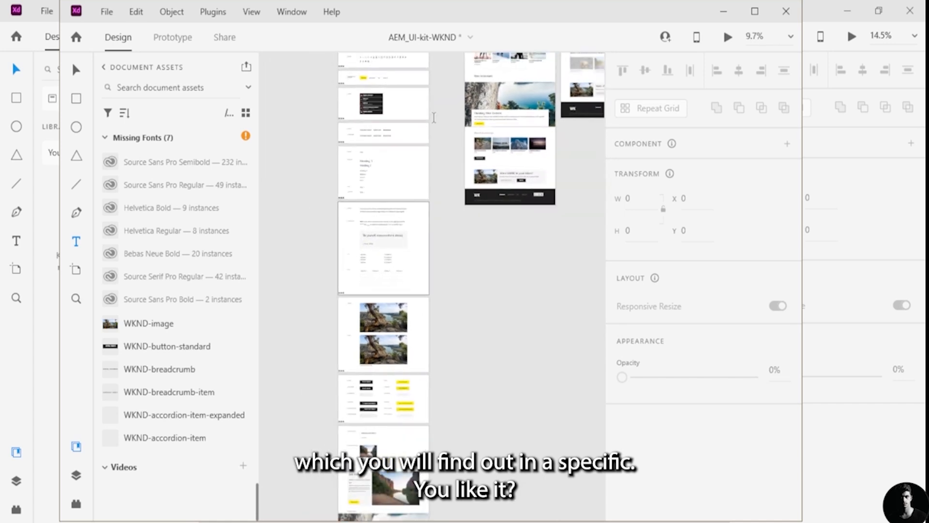
{"action": "left_click_drag", "start_coordinate": [421, 145], "coordinate": [443, 314]}
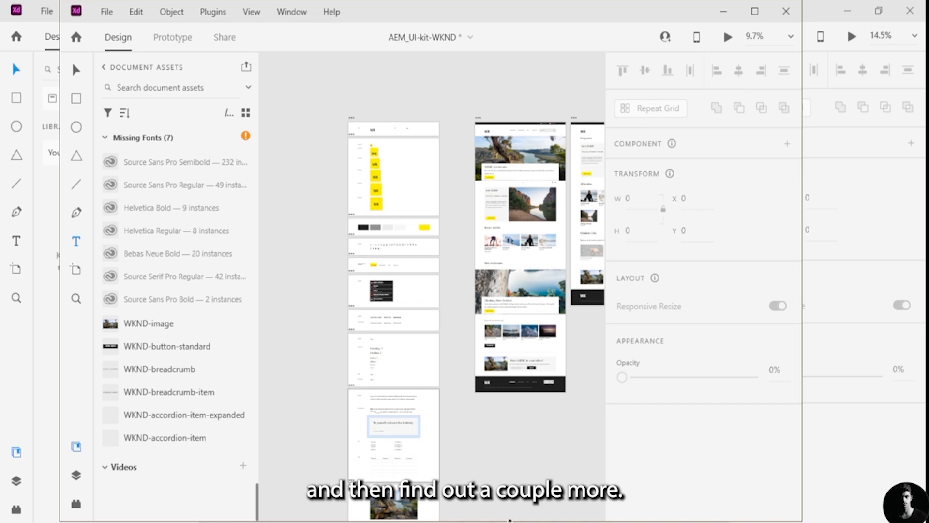
{"action": "mouse_move", "coordinate": [510, 522]}
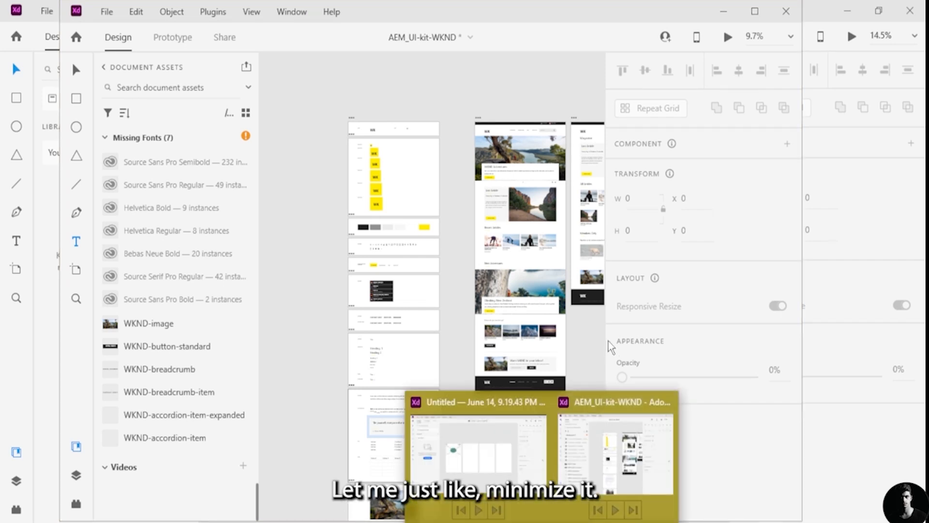
{"action": "left_click", "coordinate": [786, 11]}
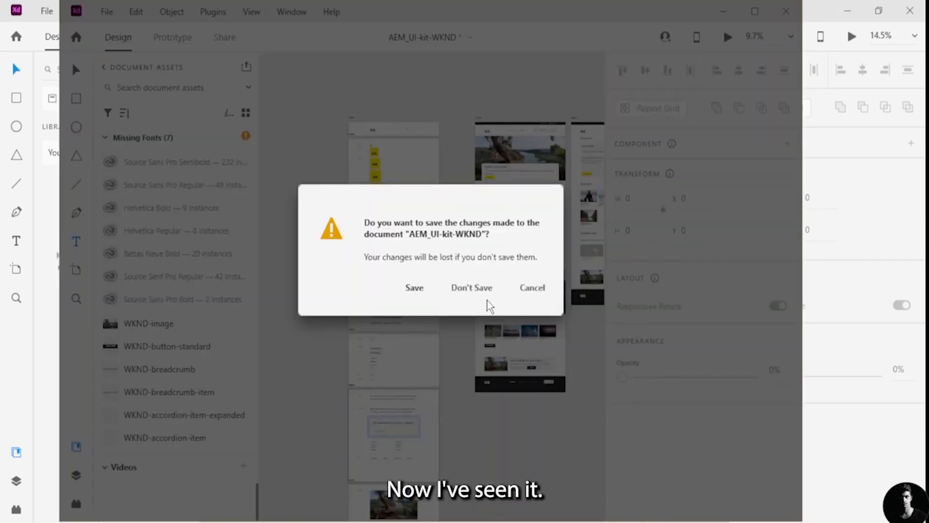
{"action": "left_click", "coordinate": [481, 288]}
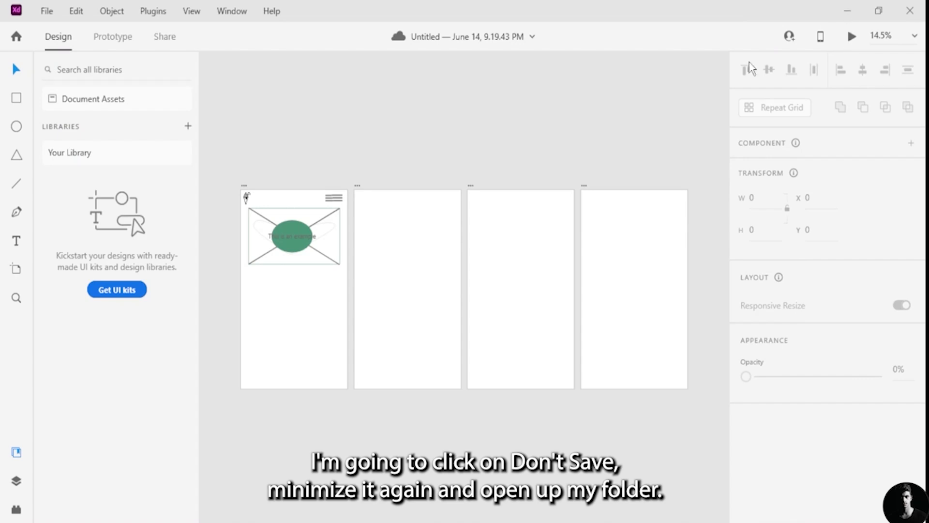
Step: Open the UI kit file allPort Design System.xd from New folder (4) in File Explorer
{"action": "mouse_move", "coordinate": [342, 522]}
{"action": "left_click", "coordinate": [356, 472]}
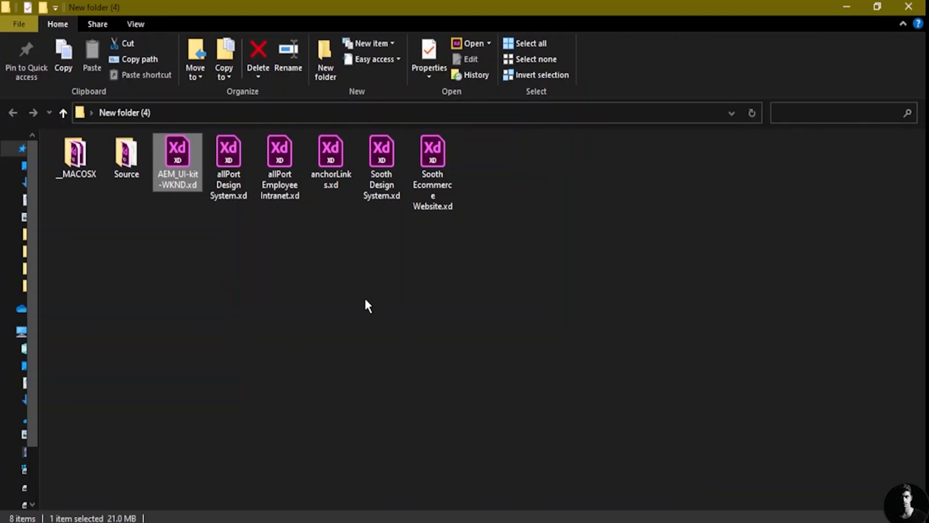
{"action": "double_click", "coordinate": [241, 165]}
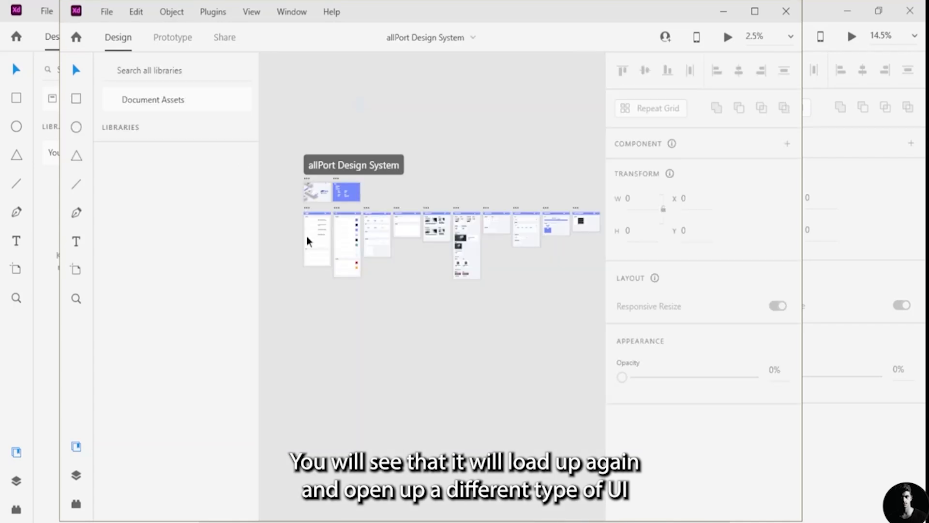
Step: Examine the allPort Design System artboards, including the cover, typography, color and component sheets
{"action": "scroll", "coordinate": [314, 232], "scroll_direction": "down", "scroll_amount": 1}
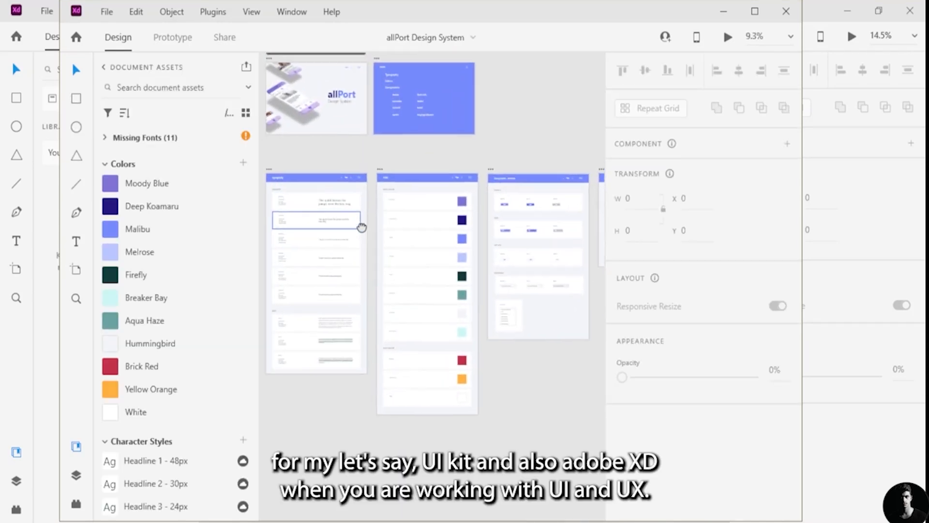
{"action": "scroll", "coordinate": [359, 225], "scroll_direction": "up", "scroll_amount": 3}
{"action": "scroll", "coordinate": [436, 344], "scroll_direction": "right", "scroll_amount": 5}
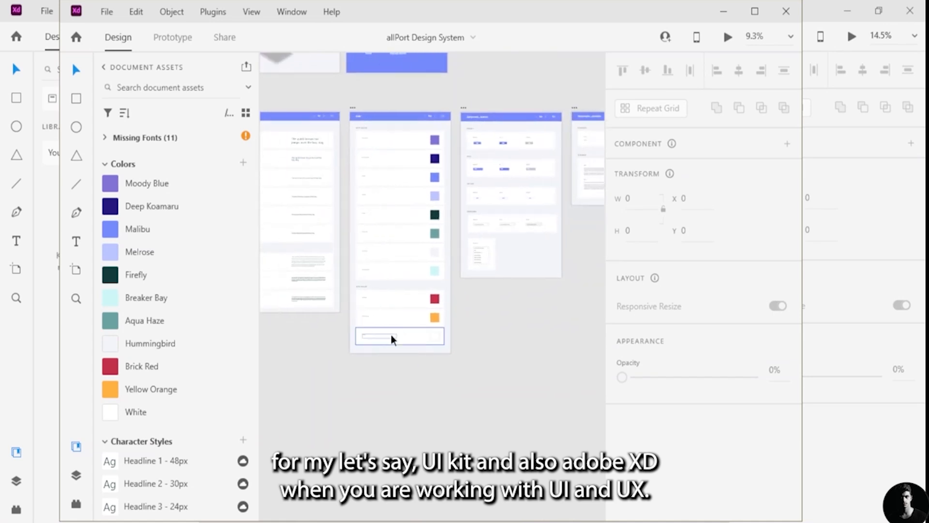
{"action": "scroll", "coordinate": [507, 284], "scroll_direction": "right", "scroll_amount": 5}
{"action": "scroll", "coordinate": [483, 286], "scroll_direction": "up", "scroll_amount": 1}
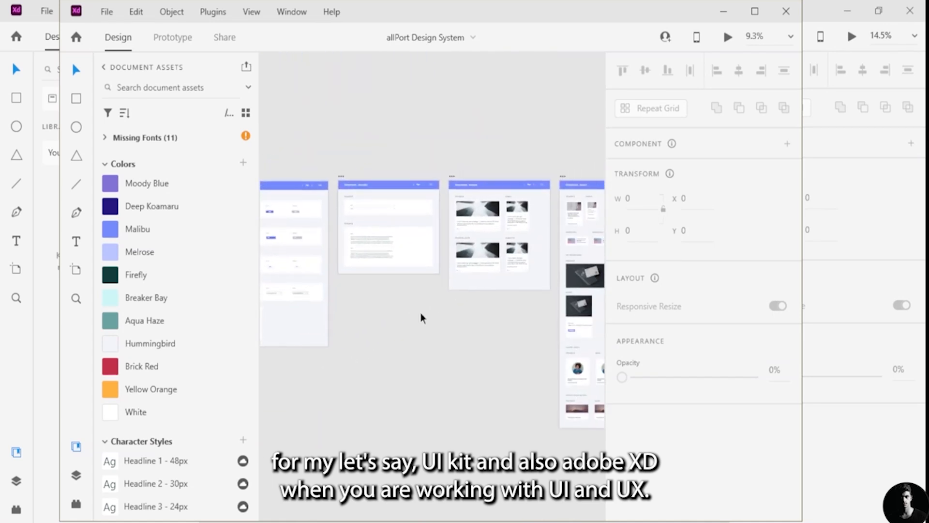
{"action": "scroll", "coordinate": [486, 301], "scroll_direction": "right", "scroll_amount": 4}
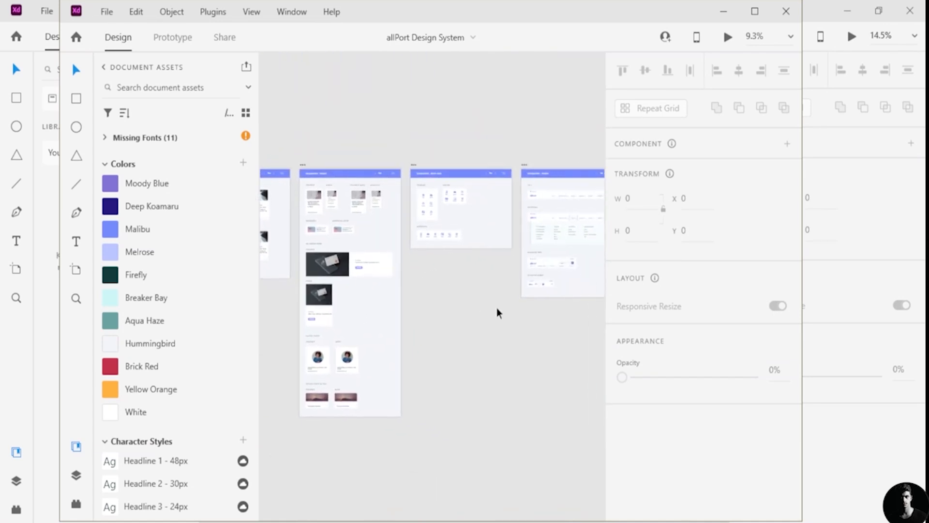
{"action": "scroll", "coordinate": [432, 298], "scroll_direction": "right", "scroll_amount": 6}
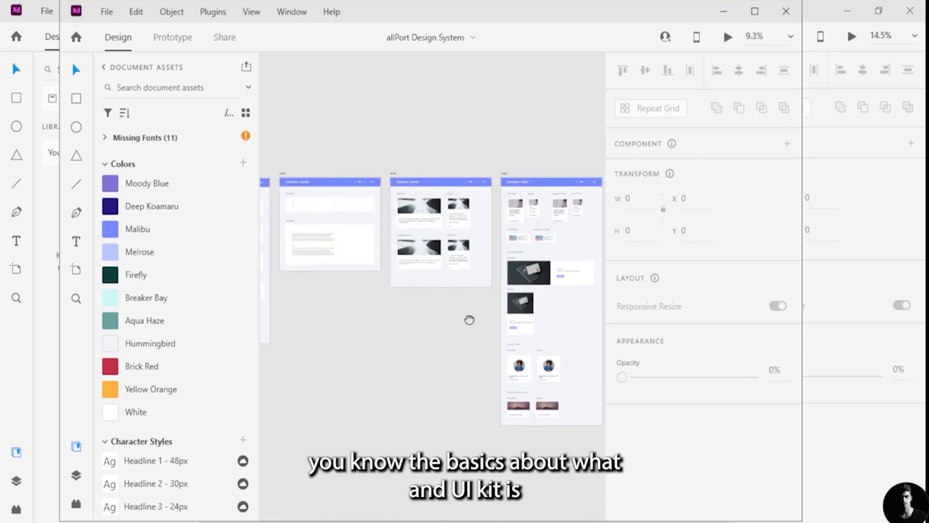
{"action": "scroll", "coordinate": [482, 296], "scroll_direction": "left", "scroll_amount": 10}
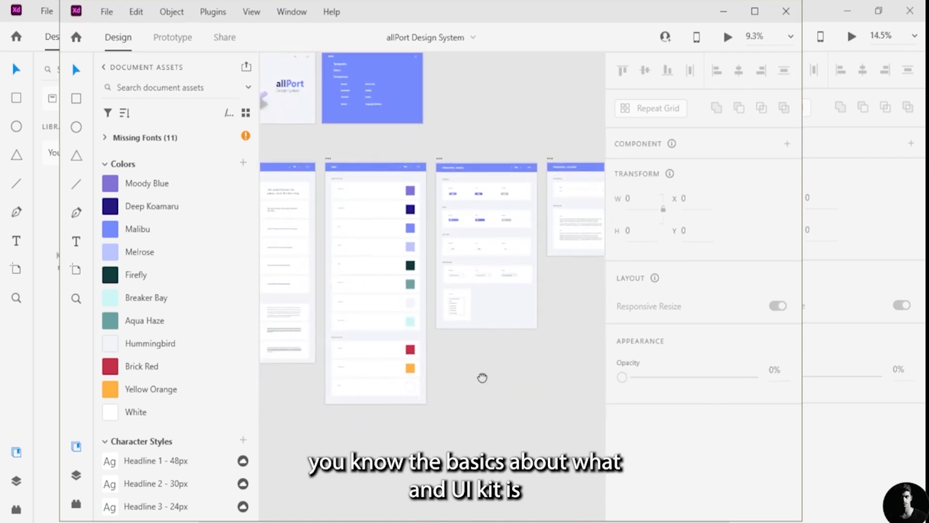
{"action": "scroll", "coordinate": [303, 369], "scroll_direction": "up", "scroll_amount": 2}
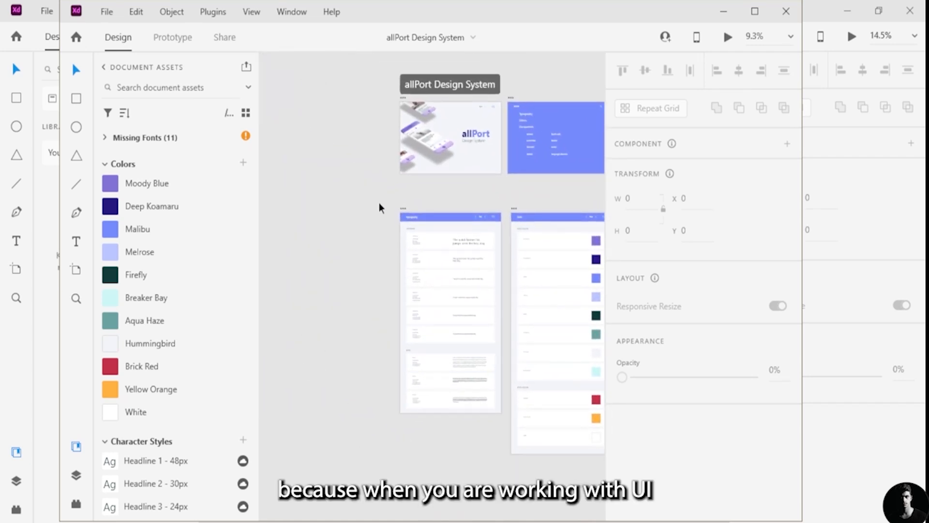
{"action": "left_click_drag", "start_coordinate": [379, 205], "coordinate": [257, 193]}
{"action": "left_click_drag", "start_coordinate": [584, 134], "coordinate": [518, 154]}
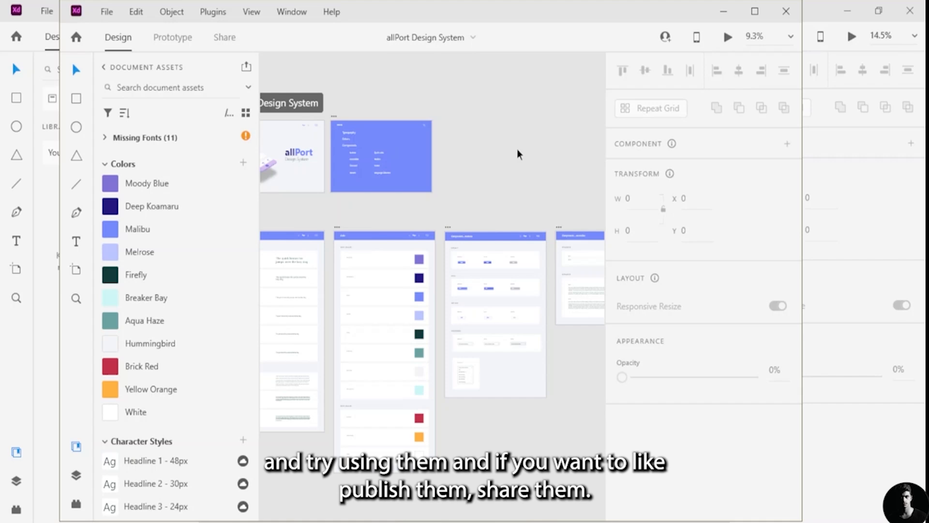
Step: Inspect the type, size, line height and weight specifications of the headlines on the typography artboard
{"action": "scroll", "coordinate": [517, 149], "scroll_direction": "left", "scroll_amount": 4}
{"action": "scroll", "coordinate": [465, 189], "scroll_direction": "down", "scroll_amount": 2}
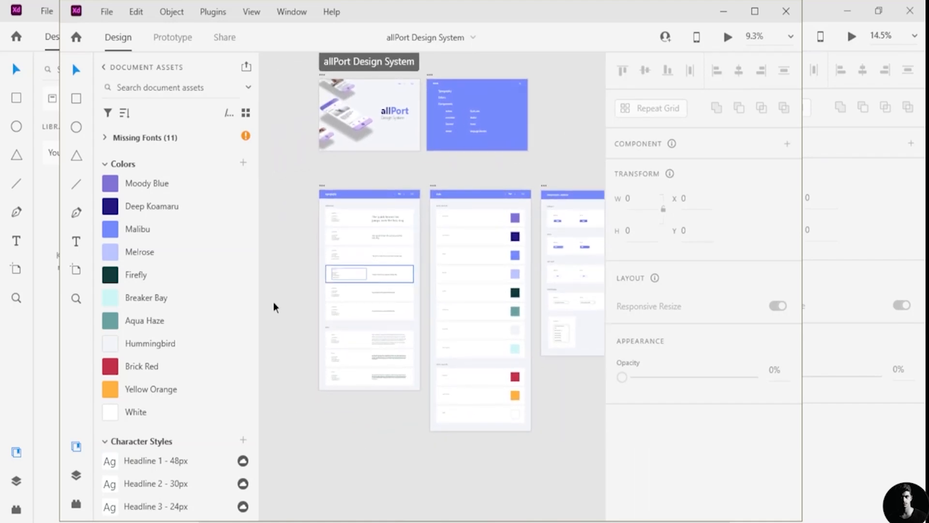
{"action": "scroll", "coordinate": [344, 299], "scroll_direction": "up", "scroll_amount": 3}
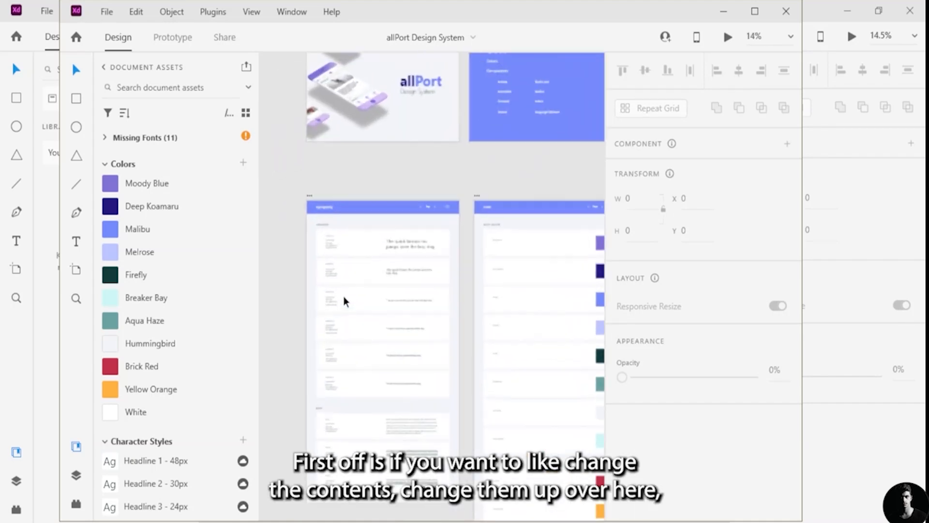
{"action": "scroll", "coordinate": [344, 299], "scroll_direction": "up", "scroll_amount": 6}
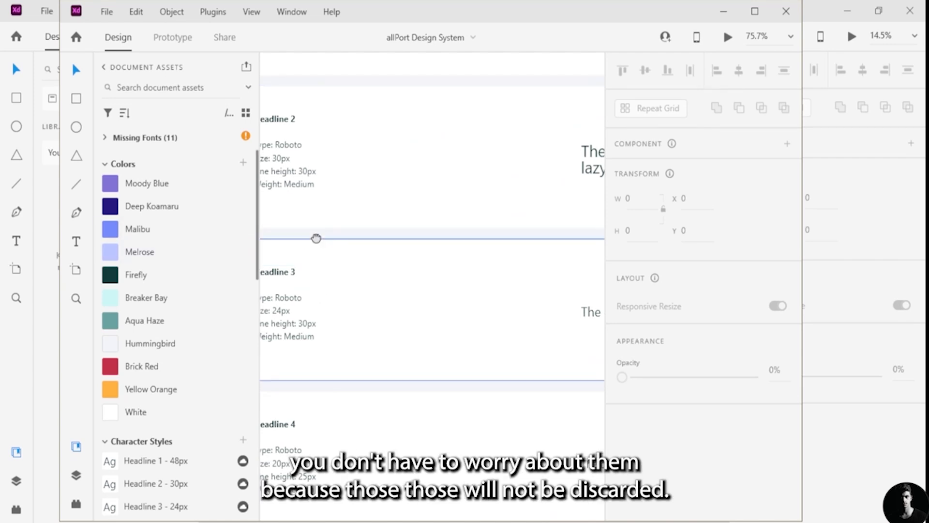
{"action": "left_click_drag", "start_coordinate": [316, 238], "coordinate": [436, 206]}
{"action": "left_click_drag", "start_coordinate": [301, 207], "coordinate": [317, 201]}
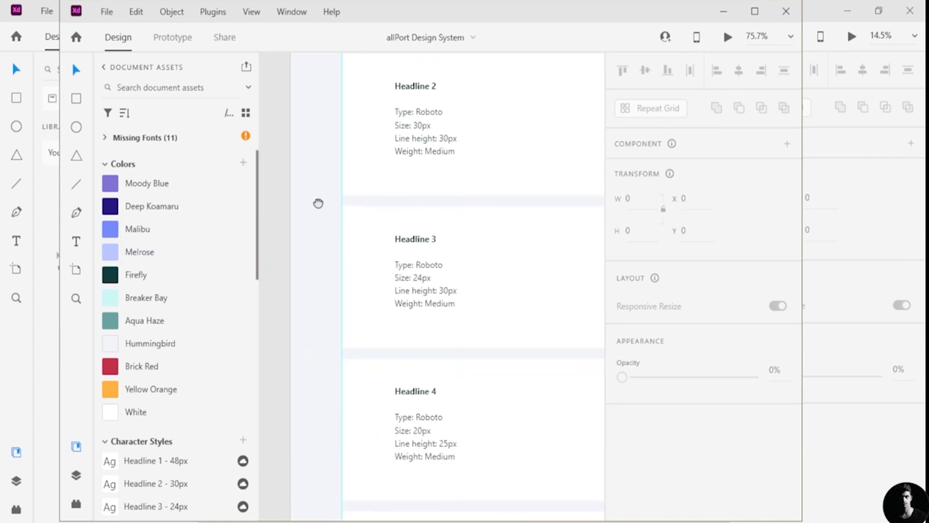
{"action": "scroll", "coordinate": [394, 195], "scroll_direction": "down", "scroll_amount": 3}
{"action": "scroll", "coordinate": [394, 195], "scroll_direction": "down", "scroll_amount": 2}
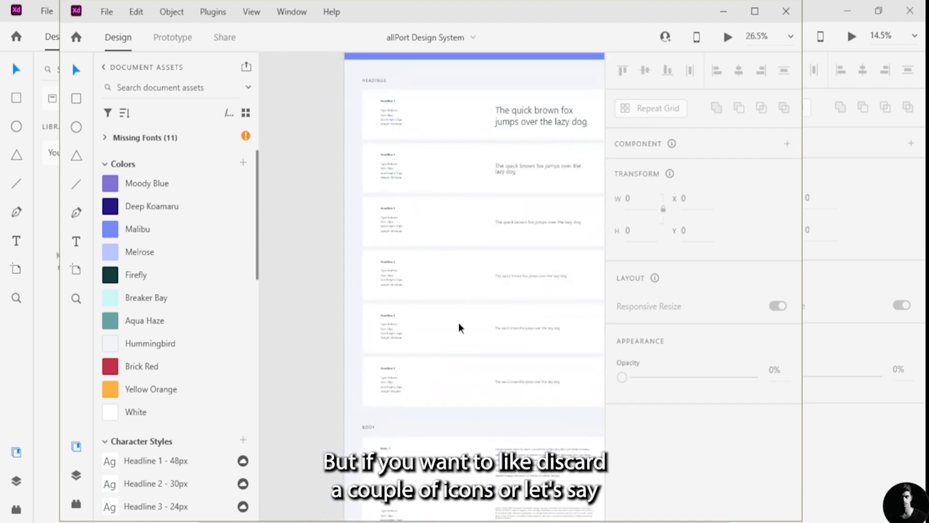
Step: Delete the Body 1 row from the Body section of the typography artboard
{"action": "left_click_drag", "start_coordinate": [455, 324], "coordinate": [438, 182]}
{"action": "left_click", "coordinate": [382, 307]}
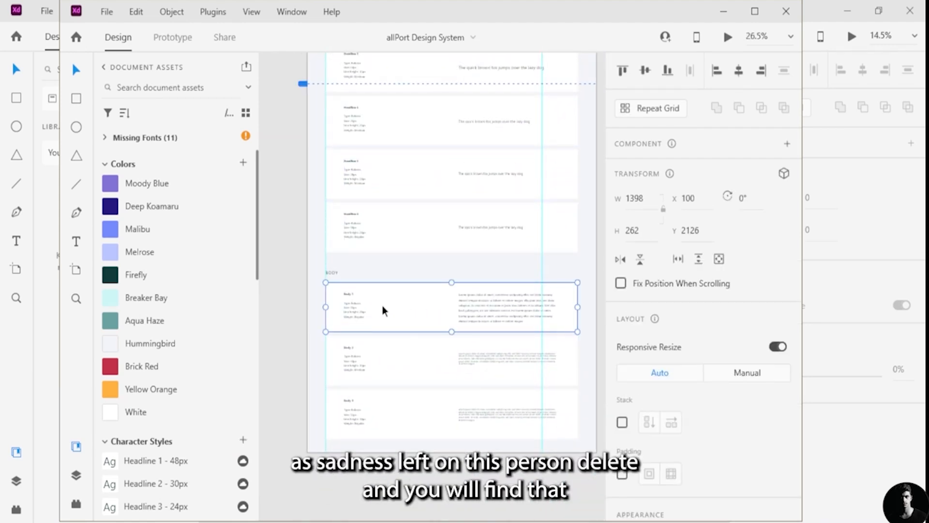
{"action": "key", "text": "Delete"}
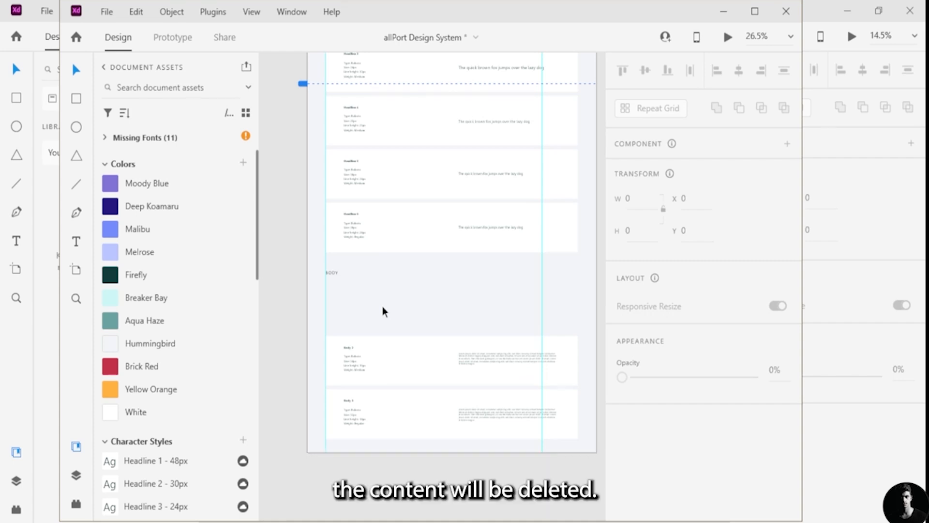
Step: Look over the kit's artboards from the edited typography sheet across to the component sheets
{"action": "scroll", "coordinate": [290, 216], "scroll_direction": "up", "scroll_amount": 5}
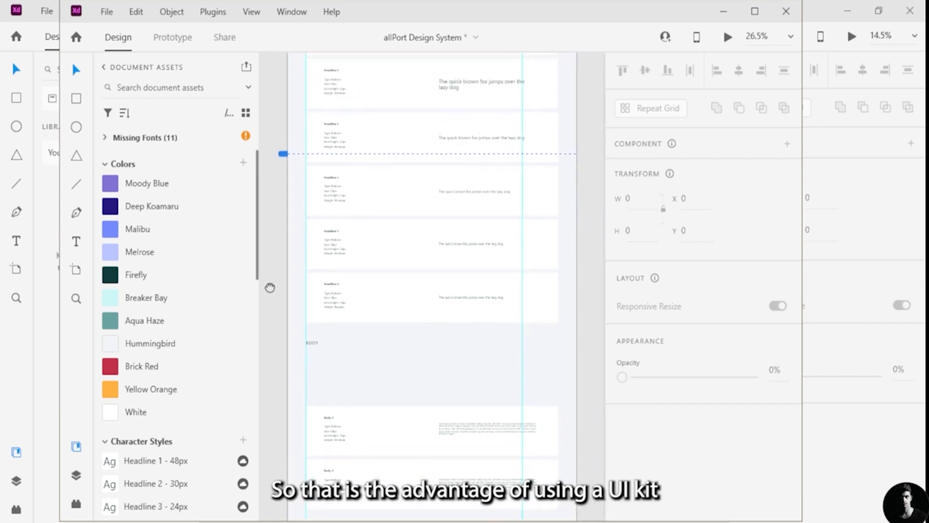
{"action": "scroll", "coordinate": [299, 279], "scroll_direction": "down", "scroll_amount": 2}
{"action": "scroll", "coordinate": [300, 280], "scroll_direction": "down", "scroll_amount": 2}
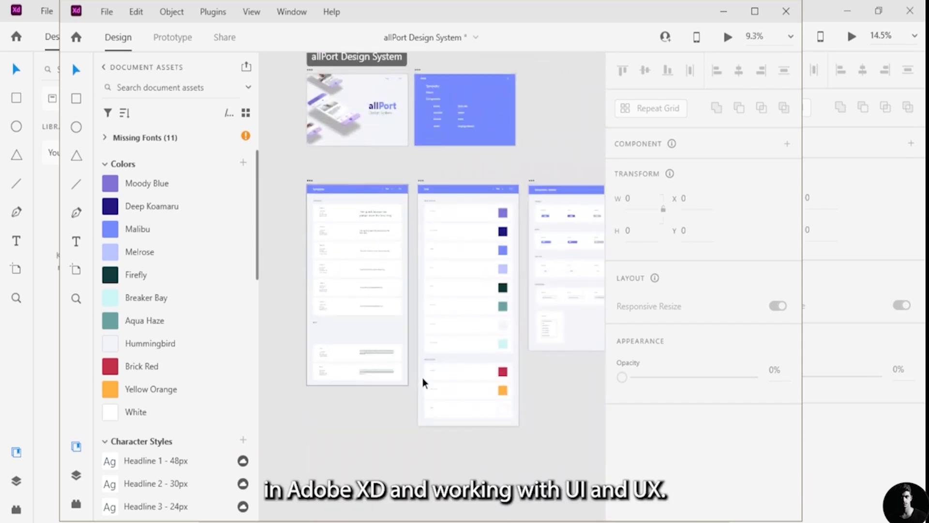
{"action": "left_click_drag", "start_coordinate": [571, 389], "coordinate": [303, 263]}
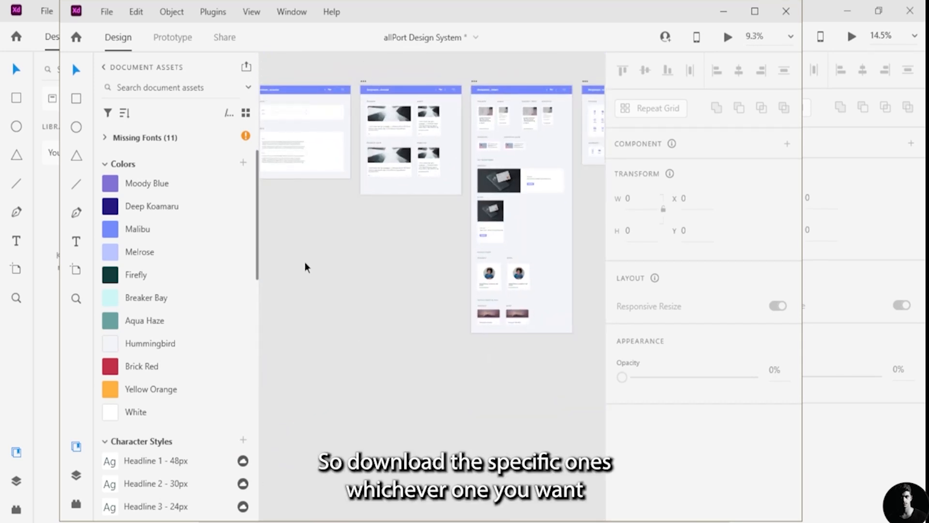